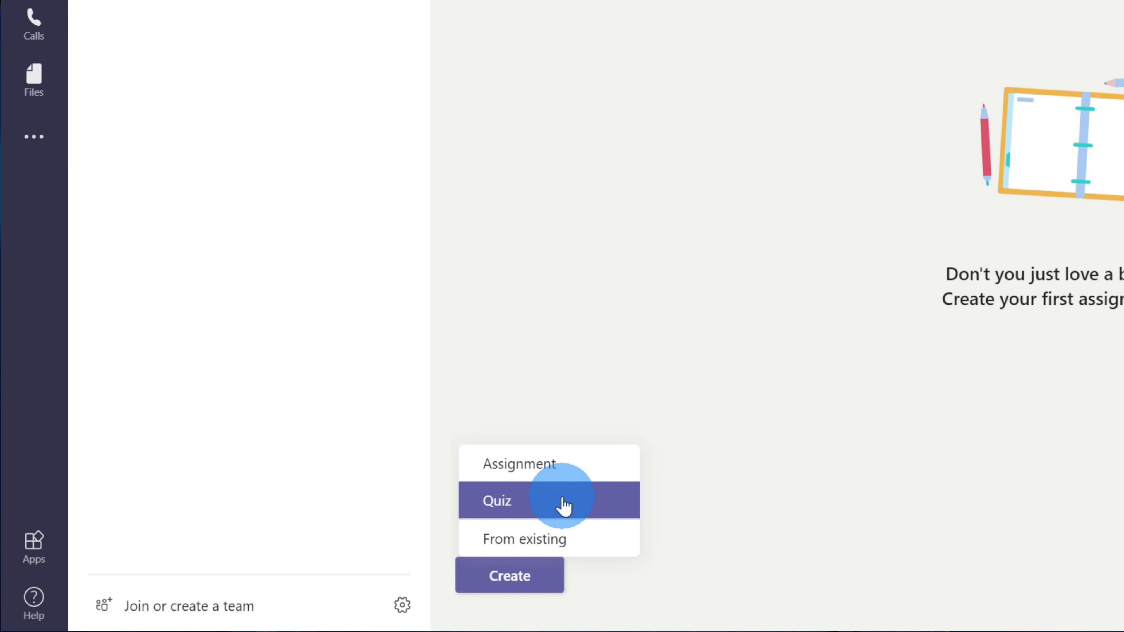
# Step: Start a quiz assignment in the KCC New Employee Onboarding team's General channel and create a new quiz form for it
pyautogui.click(565, 506)
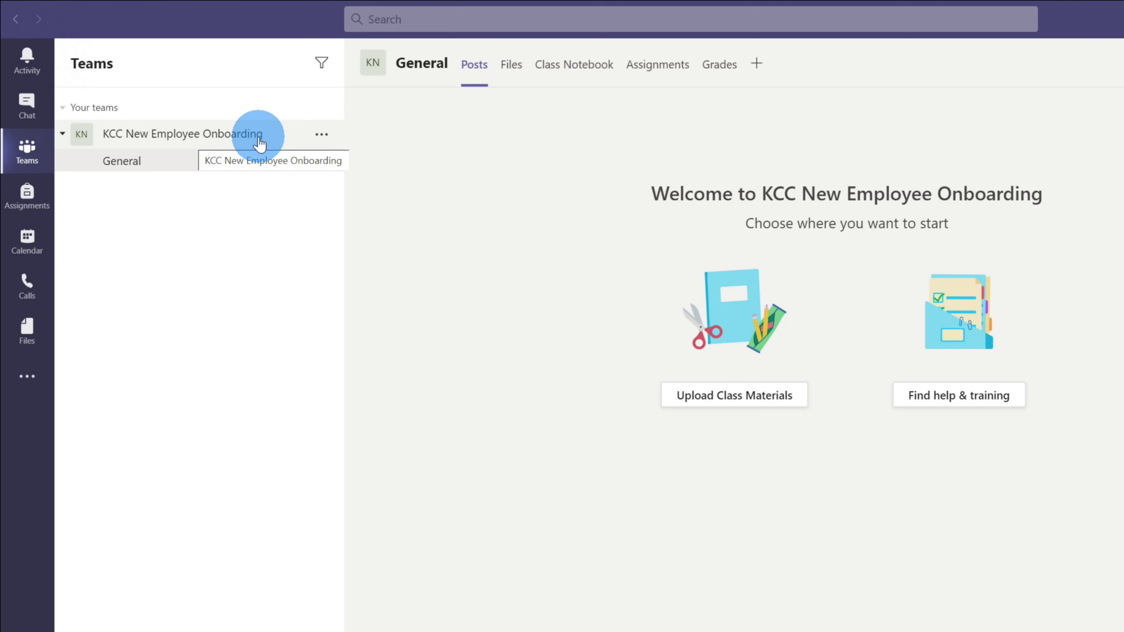
pyautogui.click(167, 165)
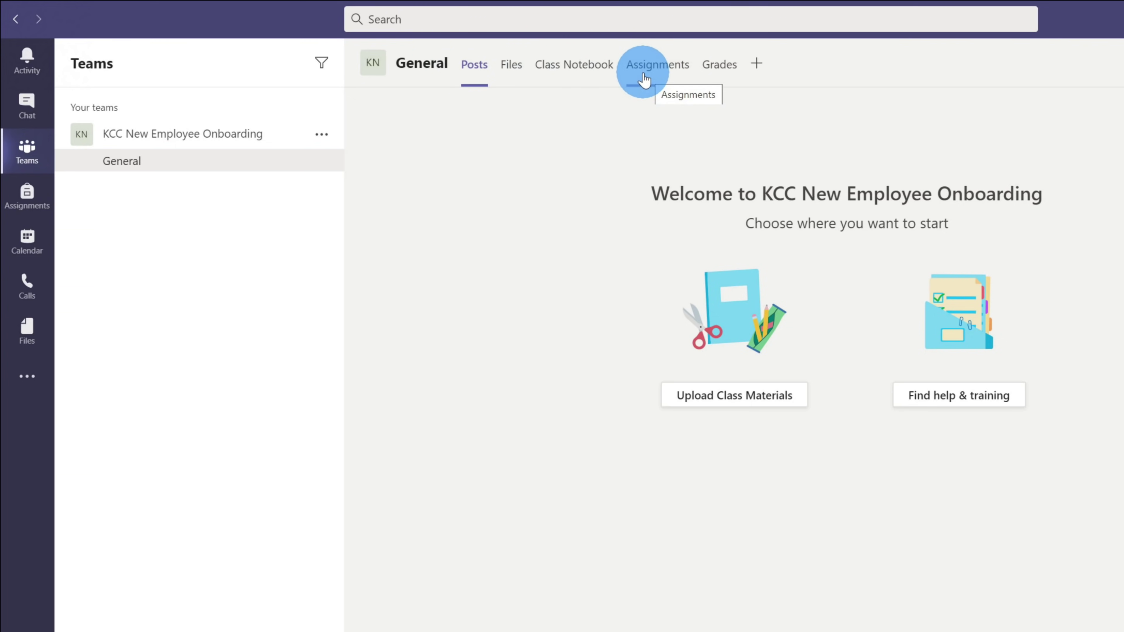
pyautogui.click(644, 73)
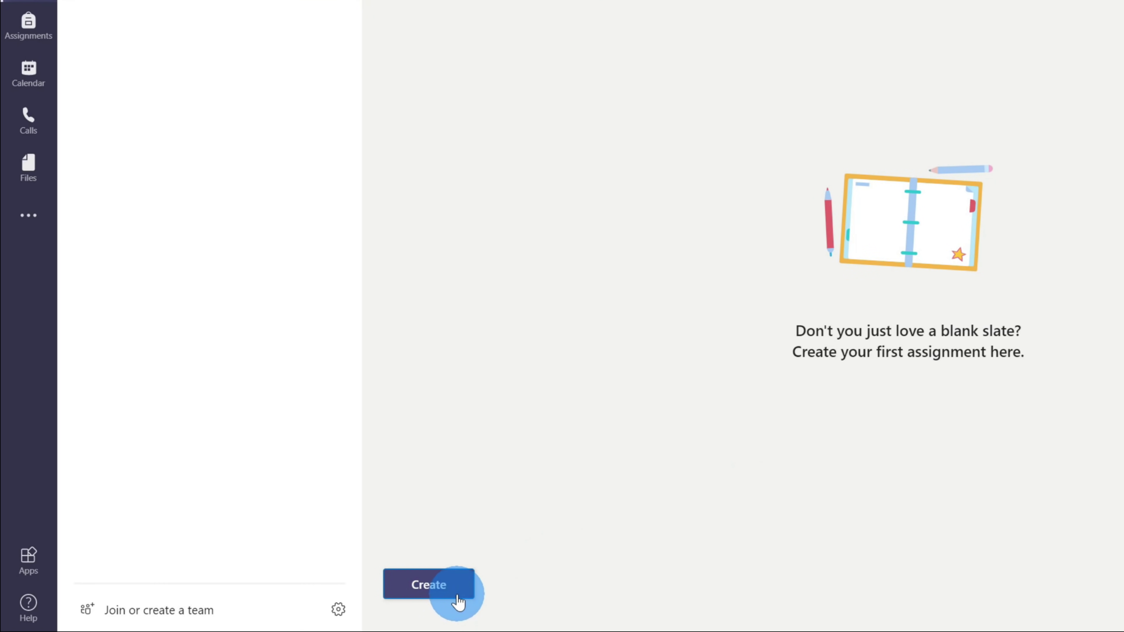
pyautogui.click(457, 596)
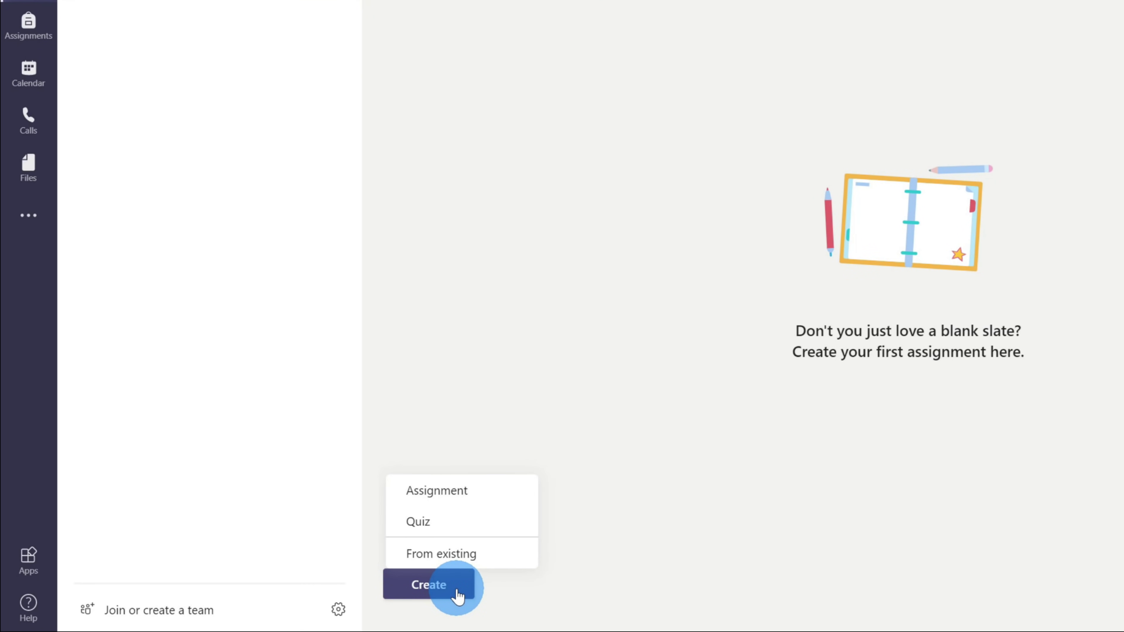
pyautogui.click(474, 526)
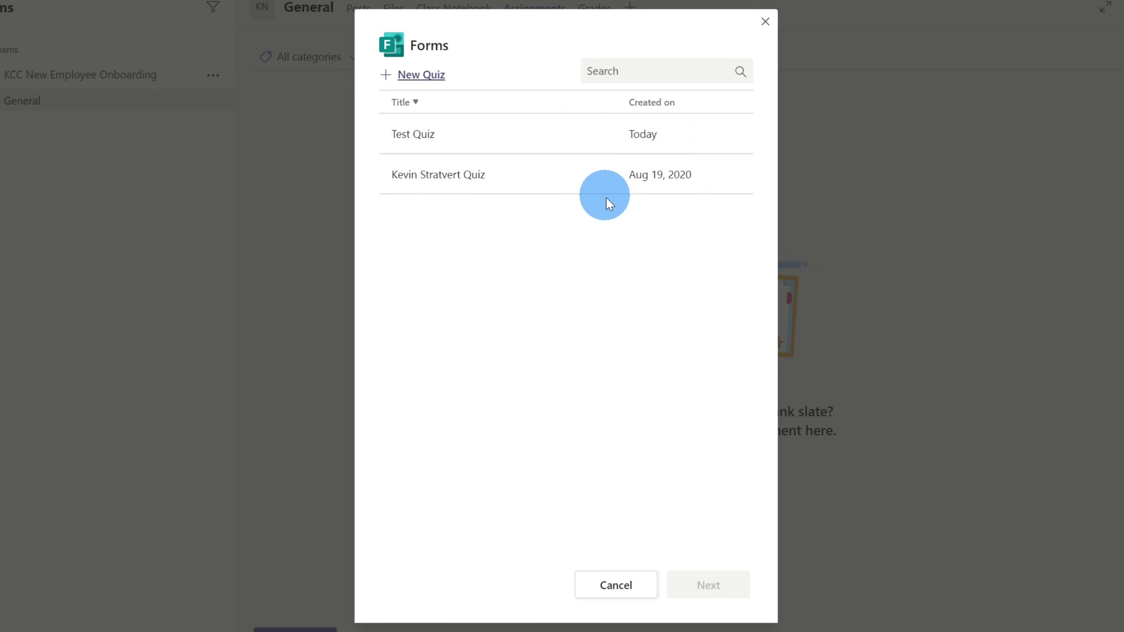
pyautogui.click(417, 76)
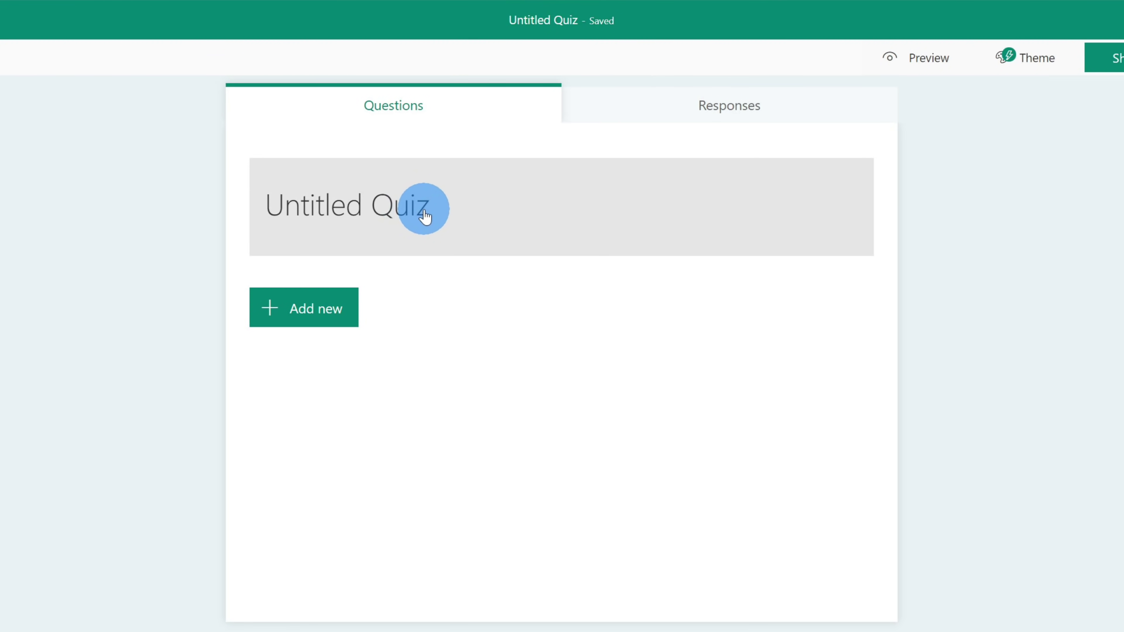
# Step: Title the quiz "KCC New Employee Onboarding" and give it the description "Pass the quiz and you get a cookie"
pyautogui.click(420, 216)
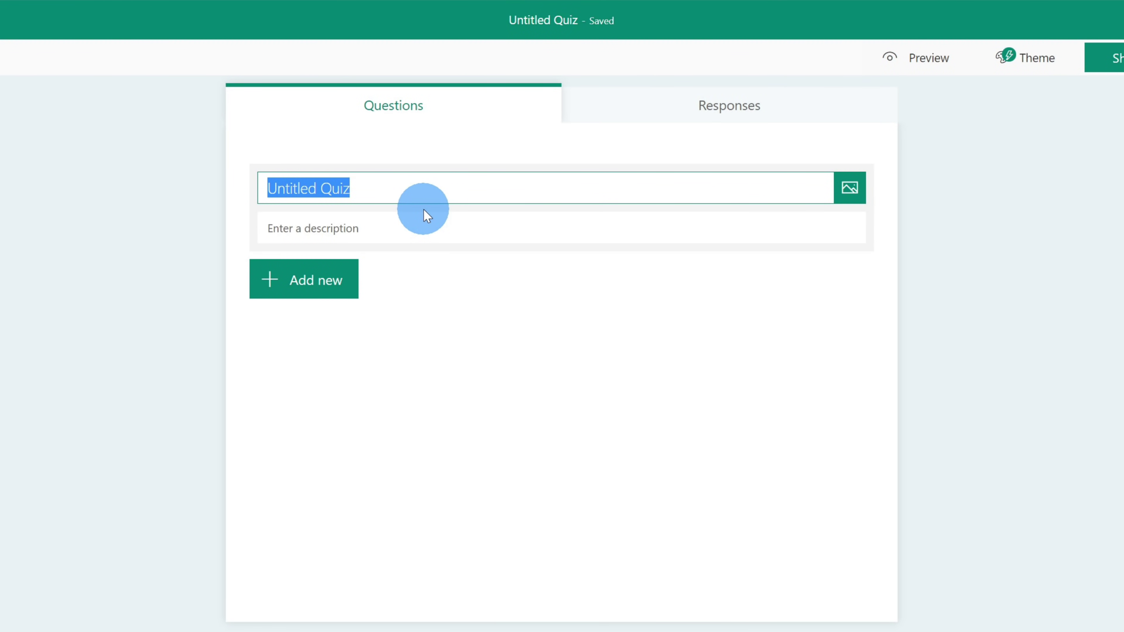
pyautogui.write('KCC New Employee Onboarding')
pyautogui.click(422, 228)
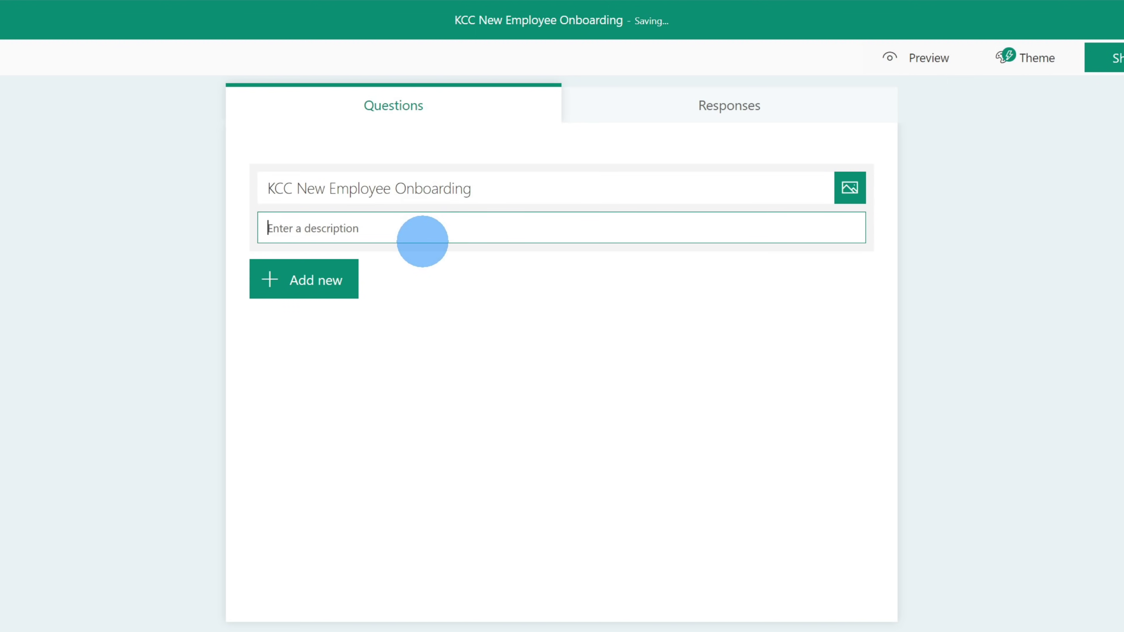
pyautogui.write('Pass the quiz and you get a cookie')
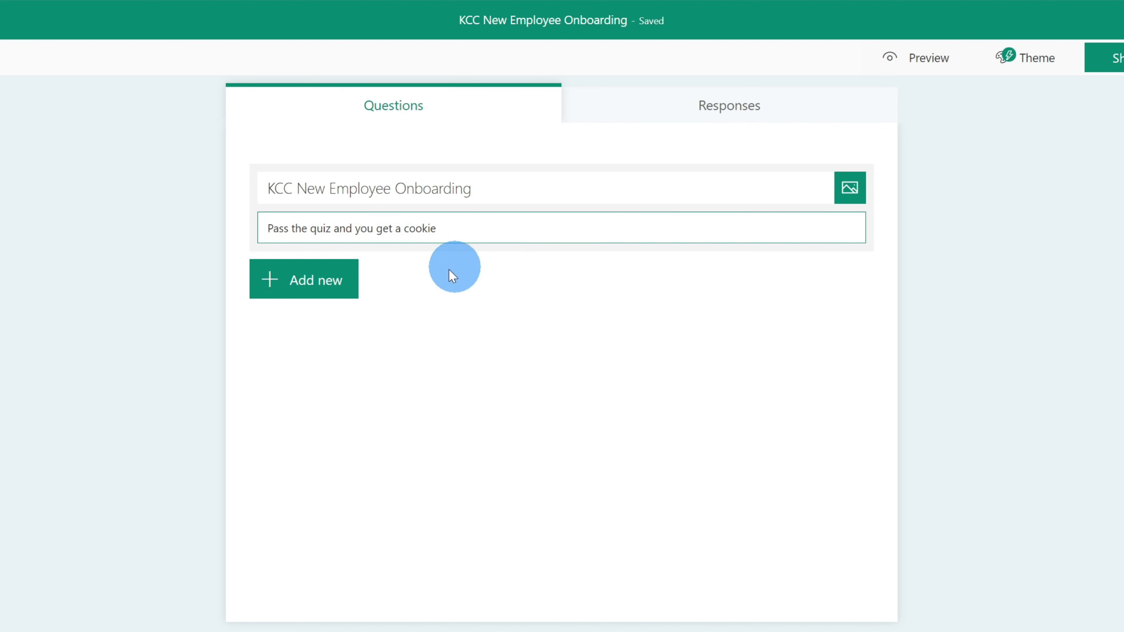
# Step: Add a Choice question "What's your favorite cookie company?" with options Kevin Cookie Company, Mrs. Fields, Pepperidge Farm, Nabisco and Keebler
pyautogui.click(325, 299)
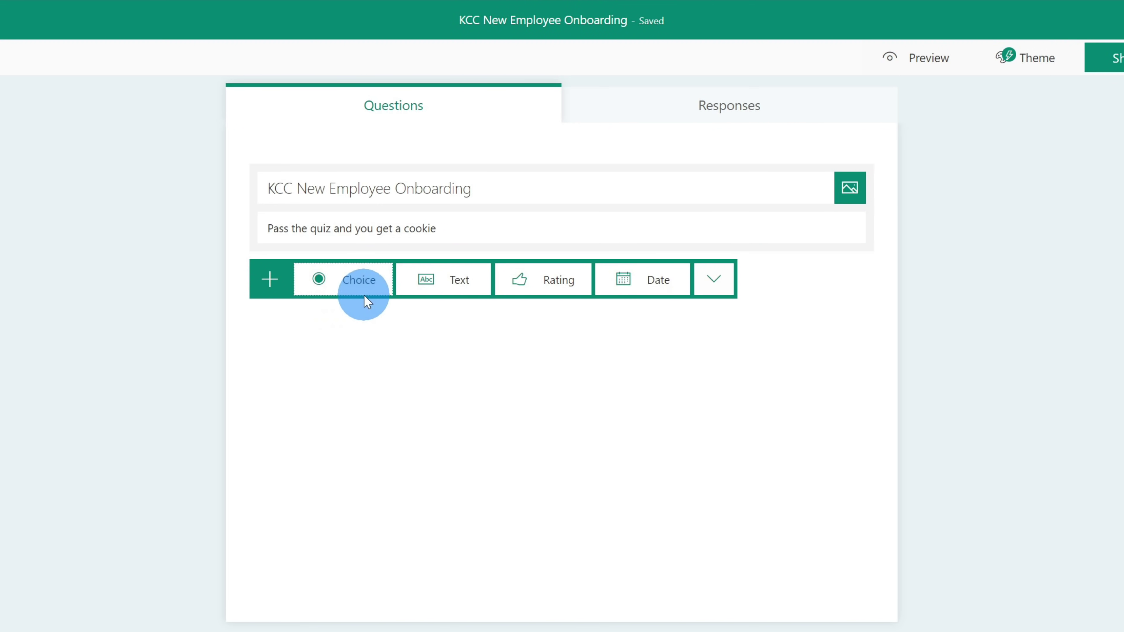
pyautogui.click(713, 287)
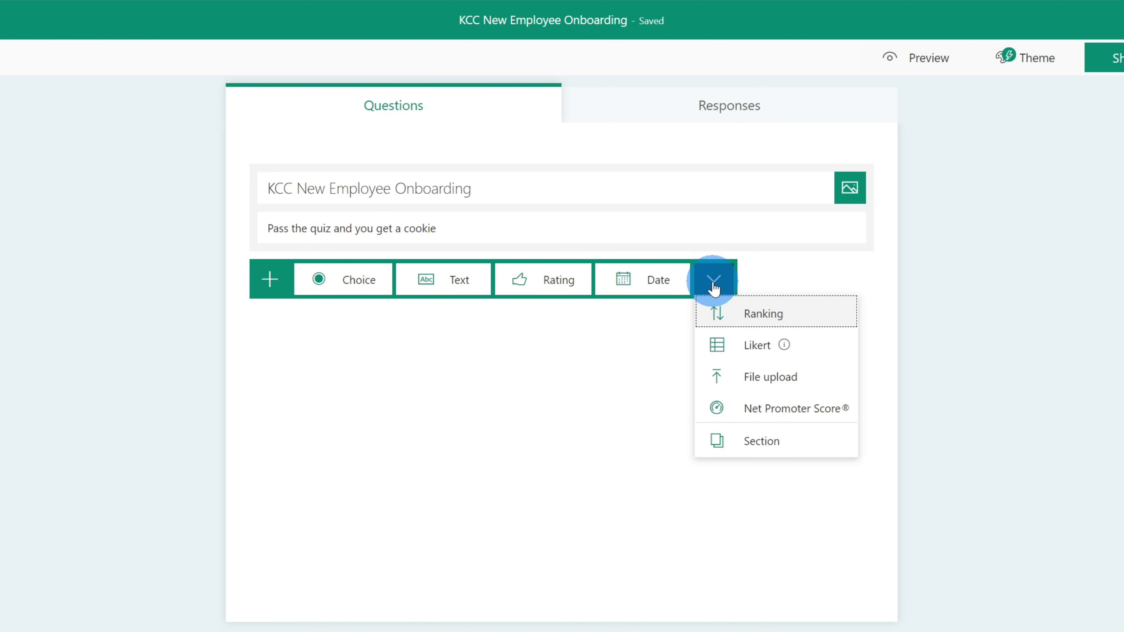
pyautogui.click(360, 293)
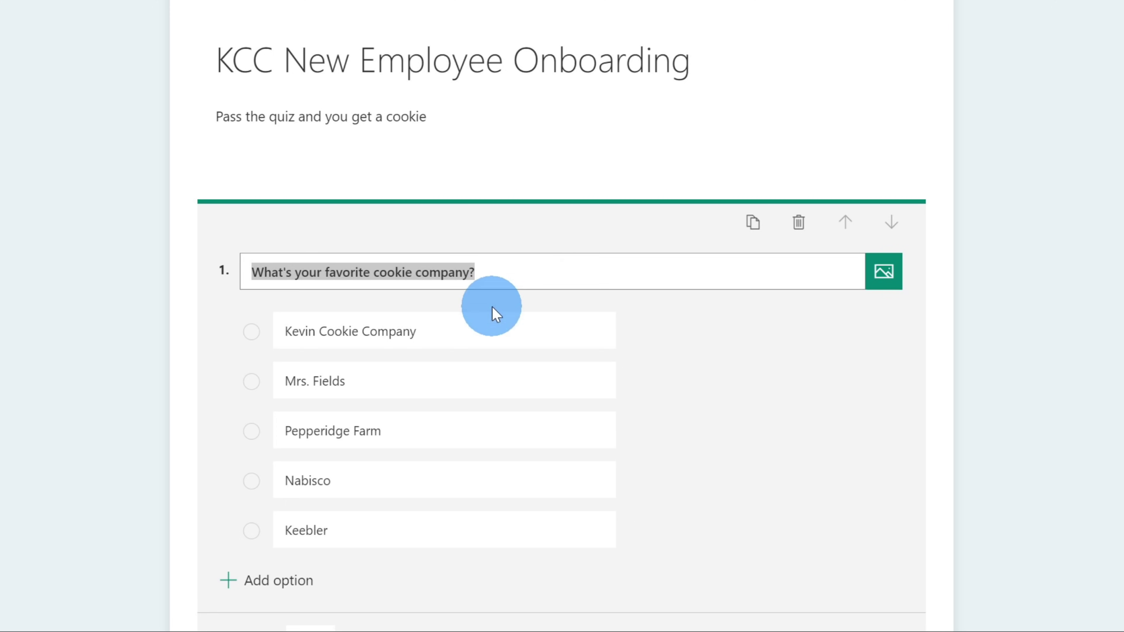
# Step: Mark Kevin Cookie Company as the correct answer and add the message "Have you ever tried one of these cookies?" to the Mrs. Fields option
pyautogui.click(462, 330)
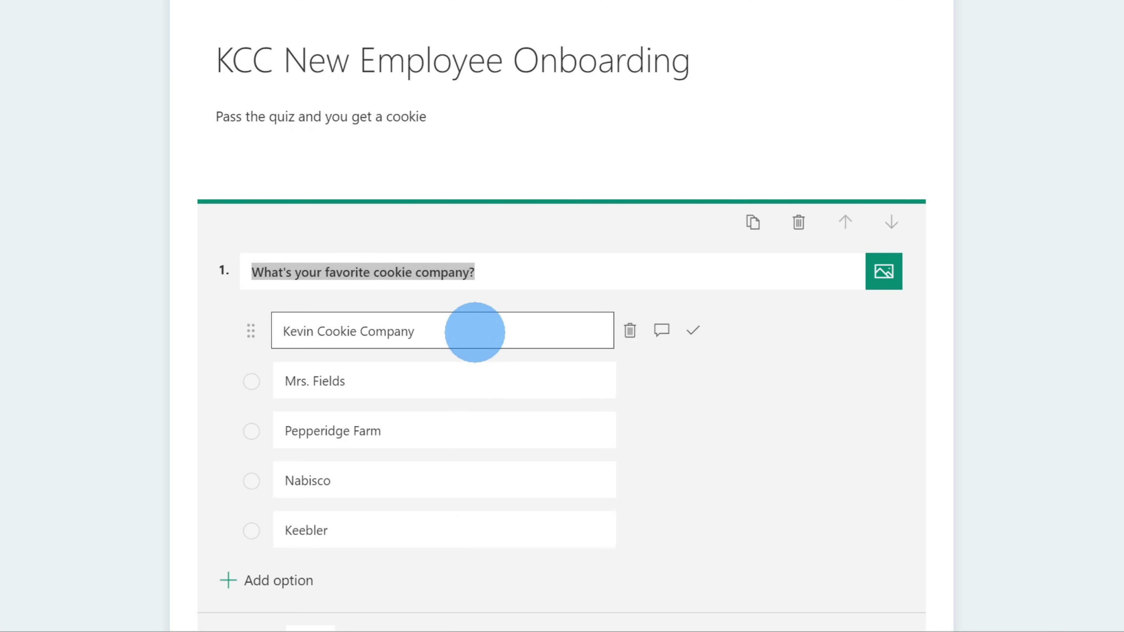
pyautogui.click(556, 331)
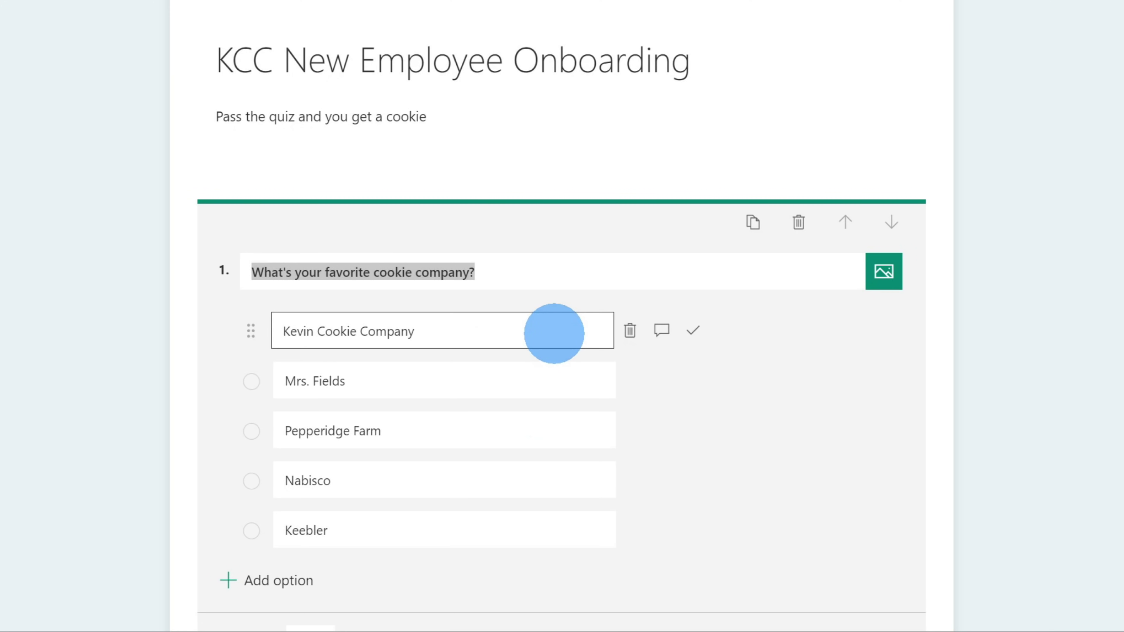
pyautogui.click(700, 333)
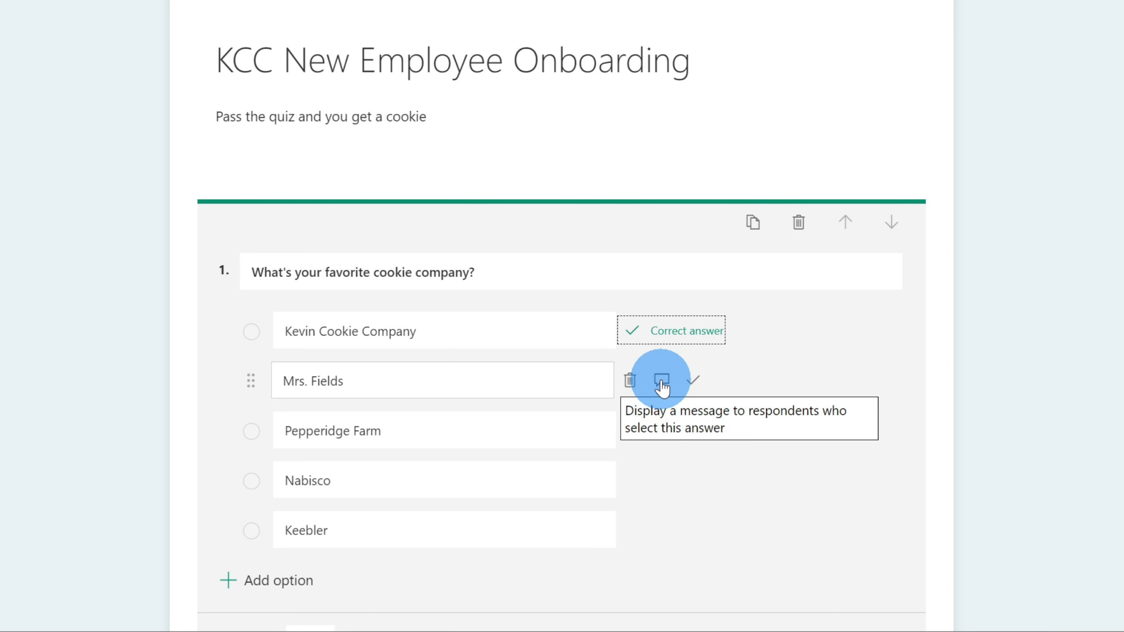
pyautogui.click(661, 381)
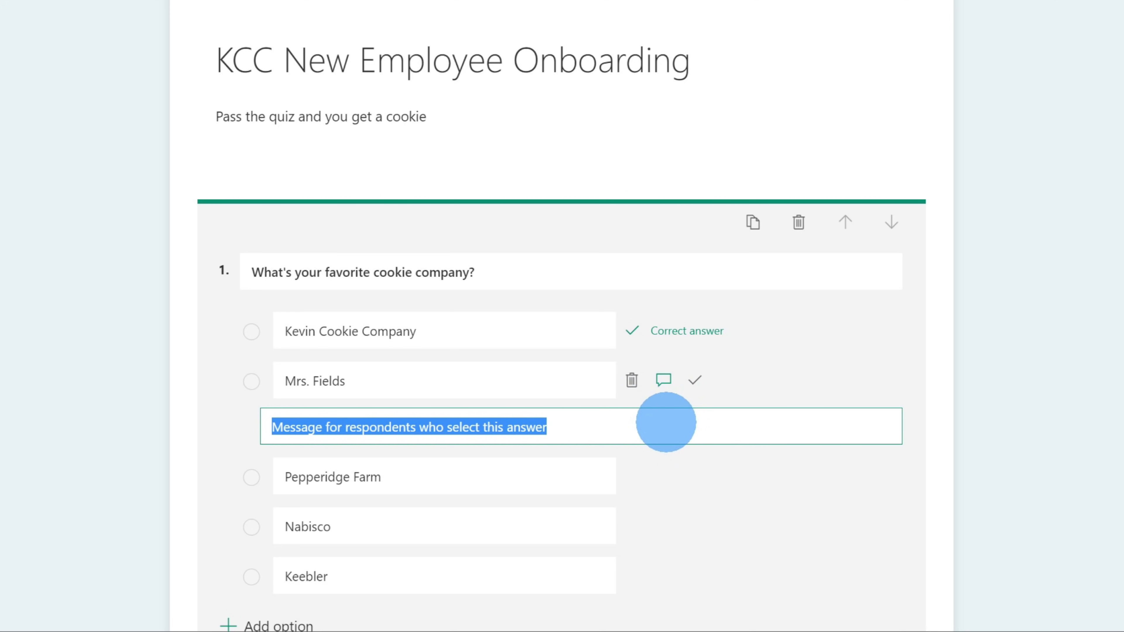
pyautogui.write('Have you ever tried one of these cookies?')
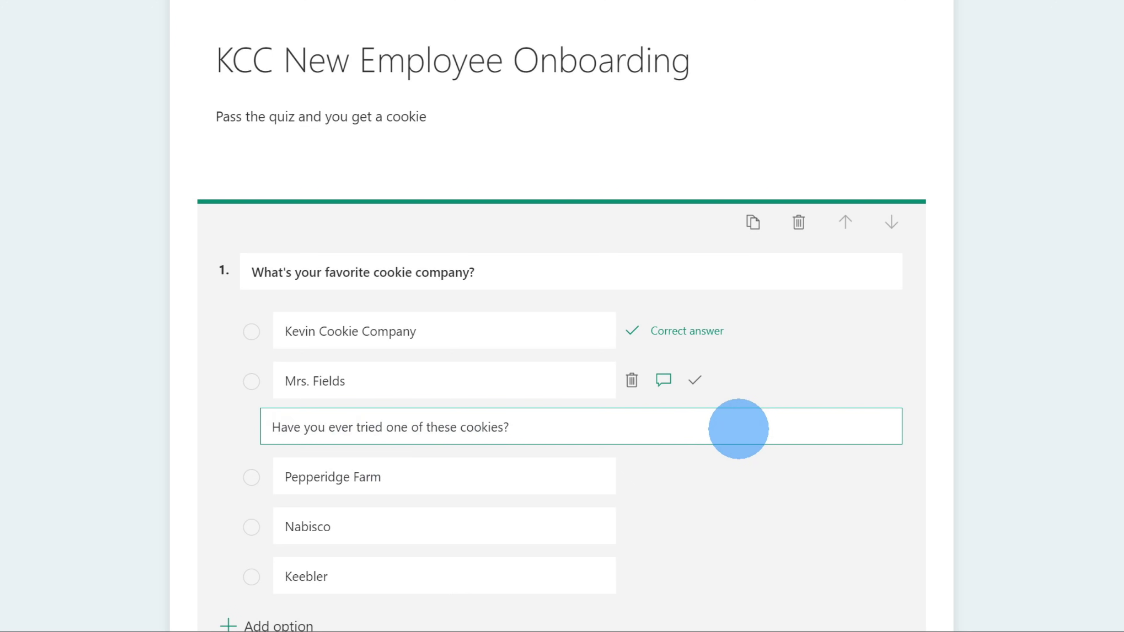
# Step: Make the favorite cookie company question worth 50 points and set it as required
pyautogui.scroll(-3, 730, 417)
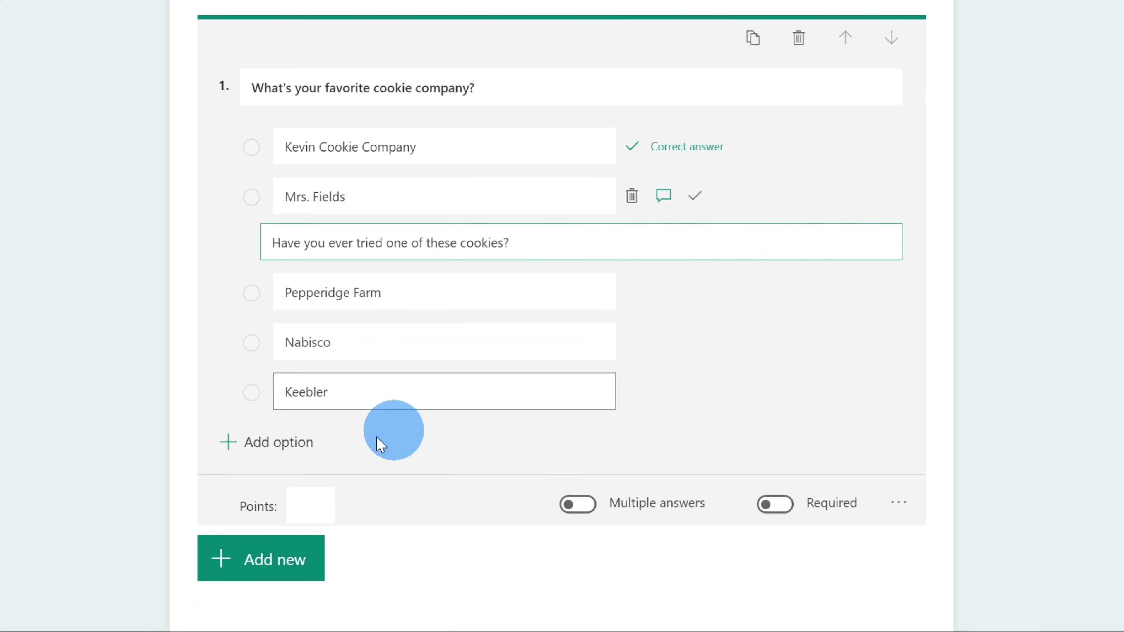
pyautogui.click(312, 505)
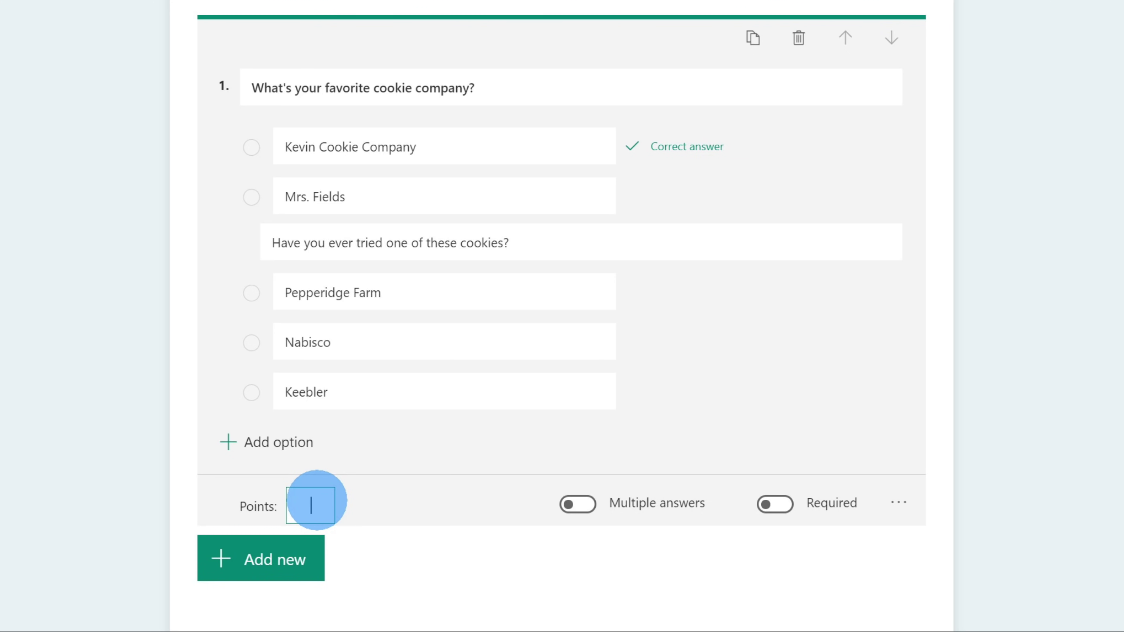
pyautogui.write('50')
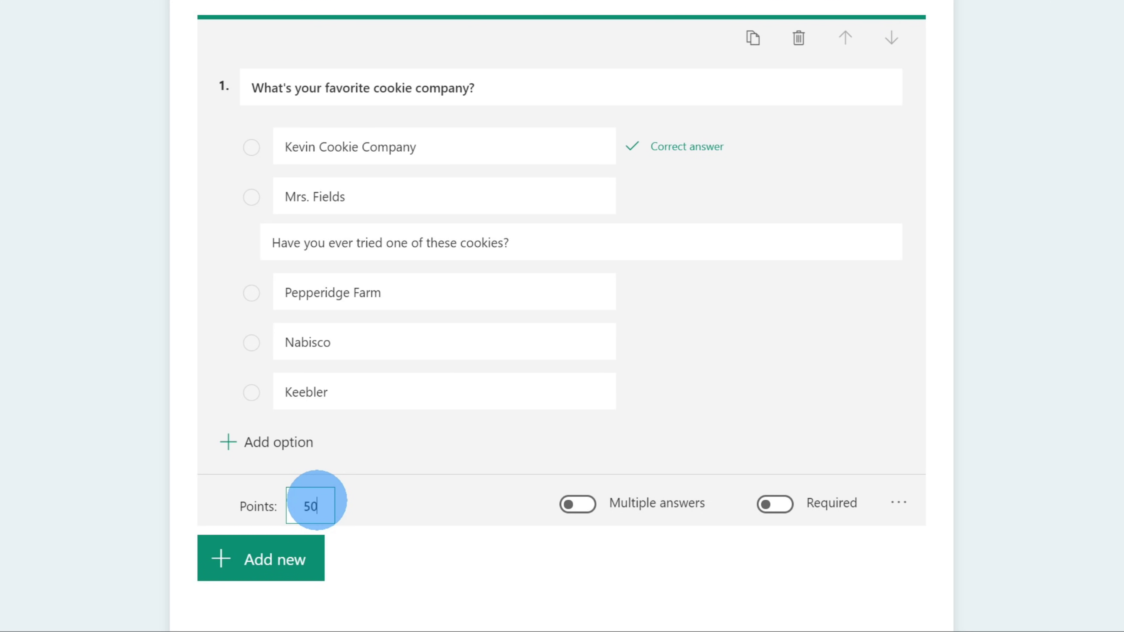
pyautogui.click(774, 509)
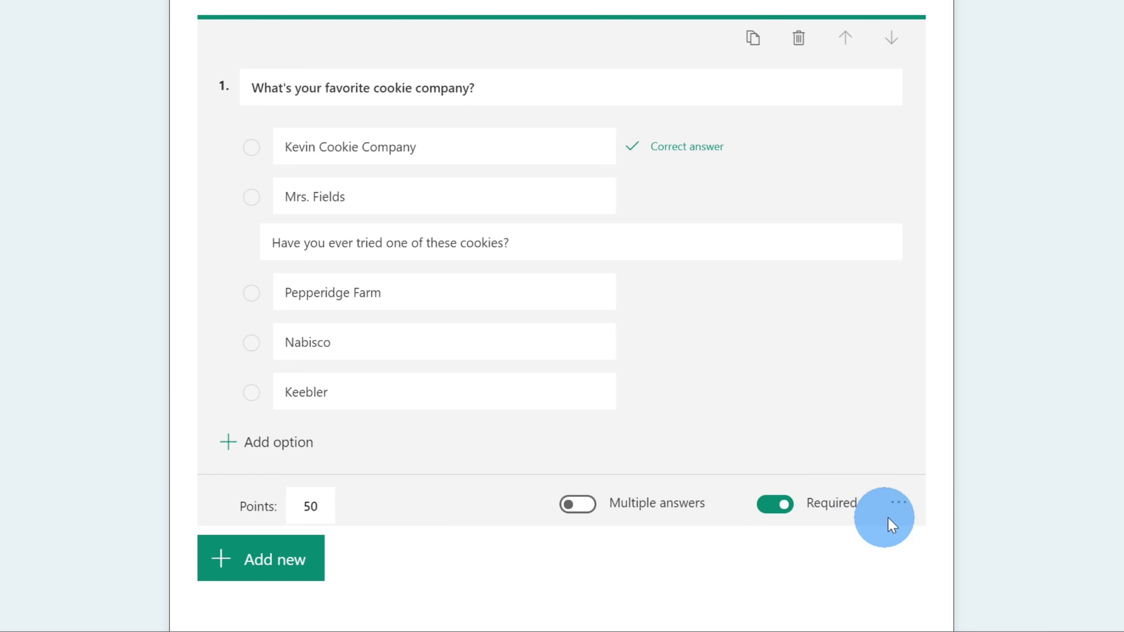
pyautogui.click(898, 506)
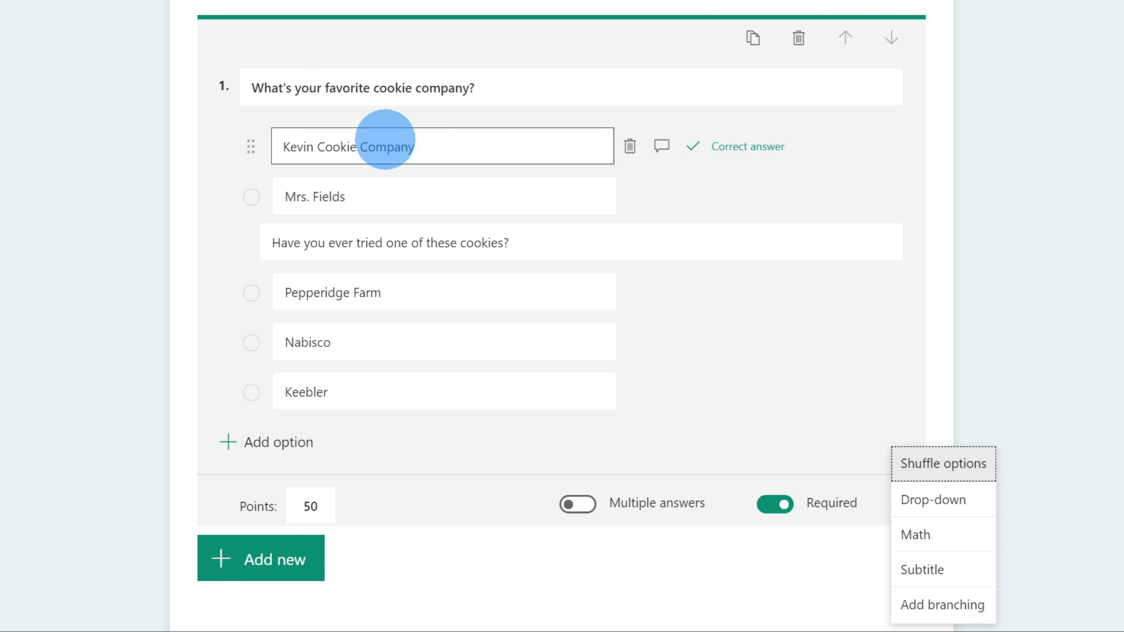
pyautogui.click(938, 353)
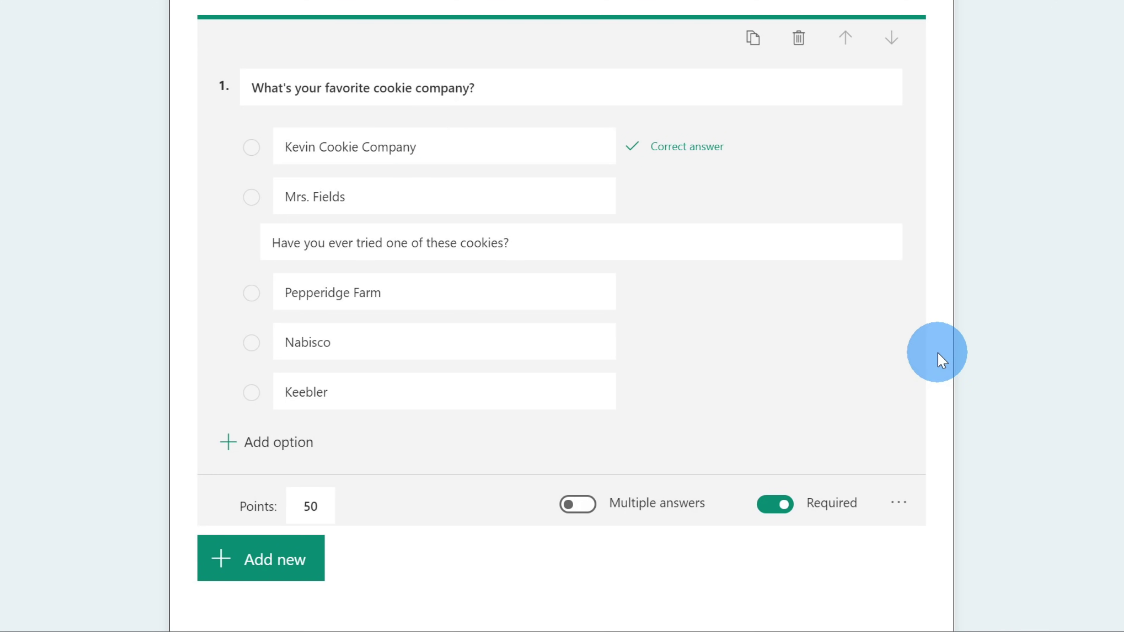
# Step: Add a Text question asking "Why do you want to work at the Kevin Cookie Company?"
pyautogui.click(293, 574)
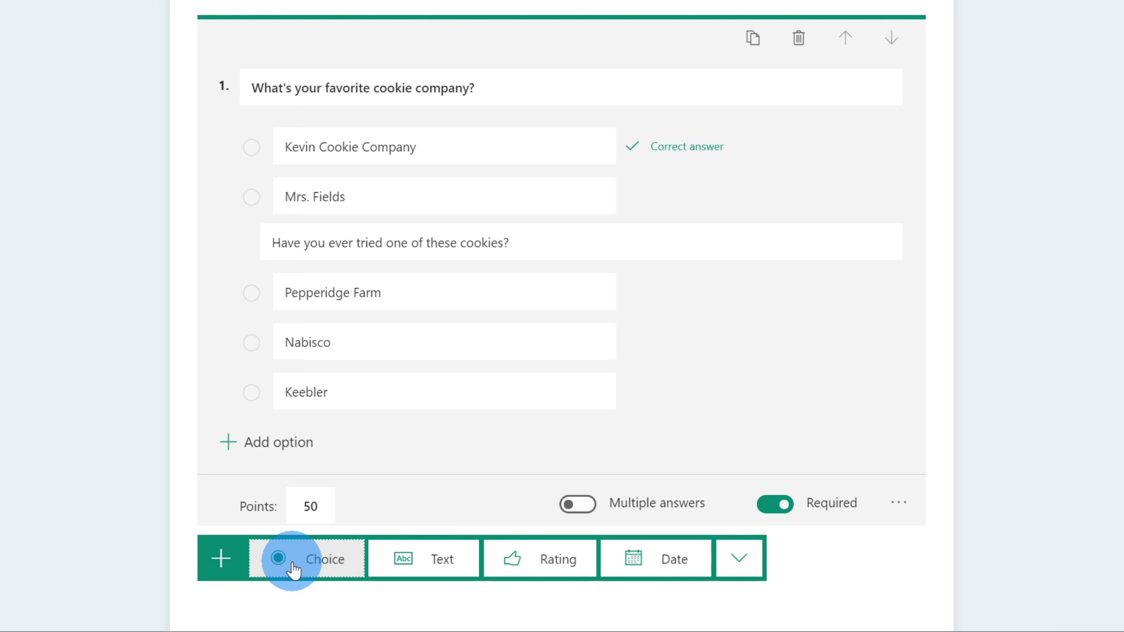
pyautogui.click(428, 567)
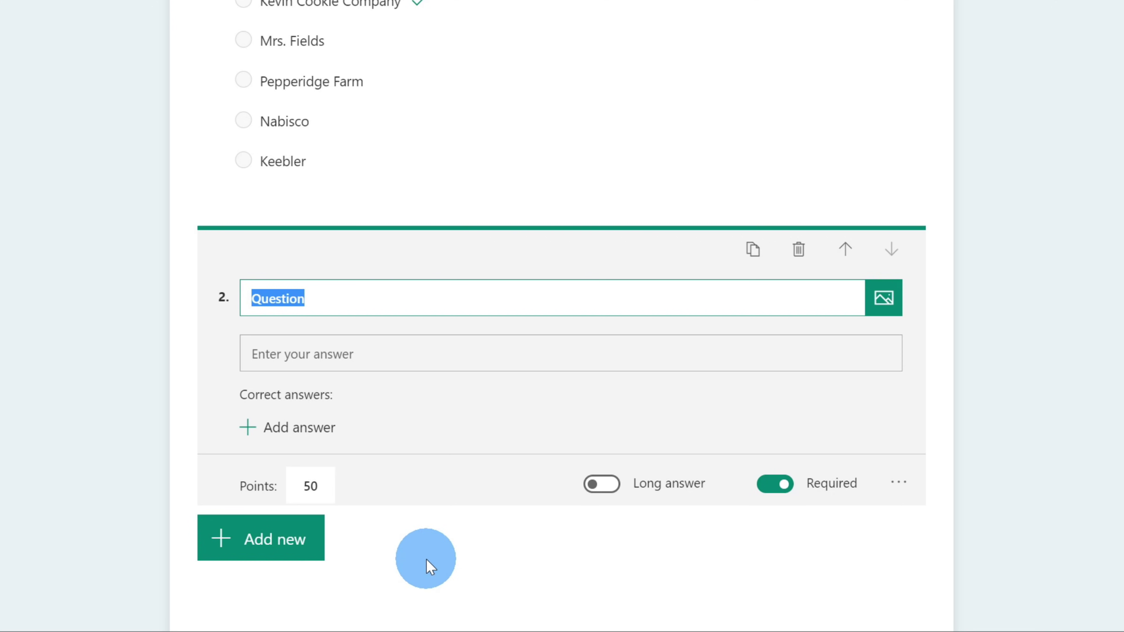
pyautogui.write('Why do you want to work at the Kevin Cookie Company?')
pyautogui.click(428, 414)
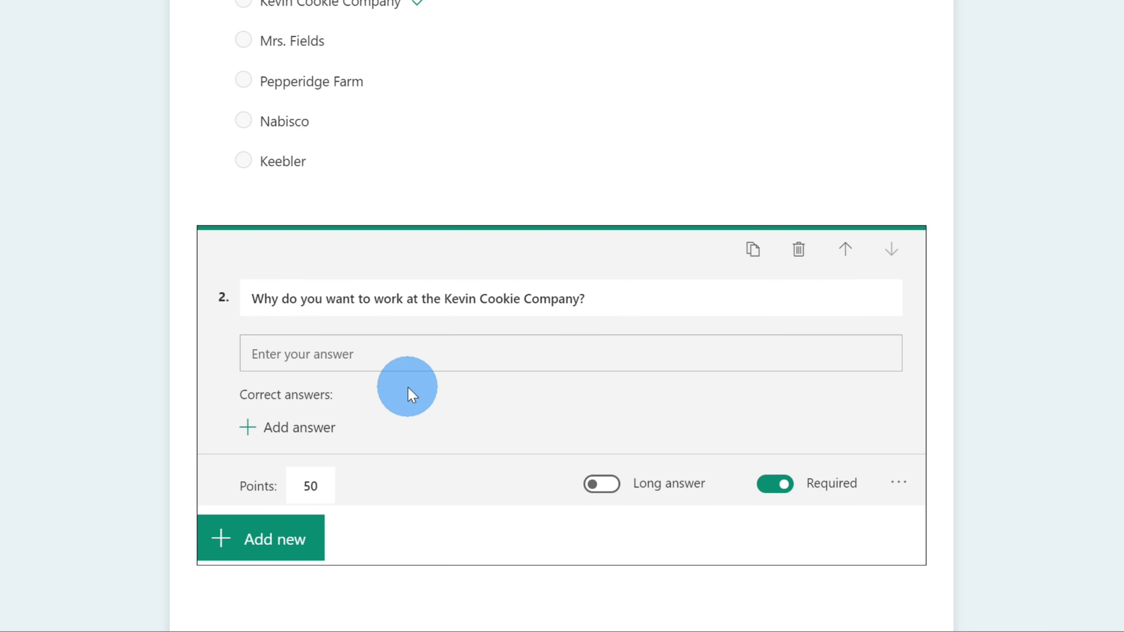
pyautogui.moveTo(421, 299); pyautogui.dragTo(477, 301)
pyautogui.click(525, 327)
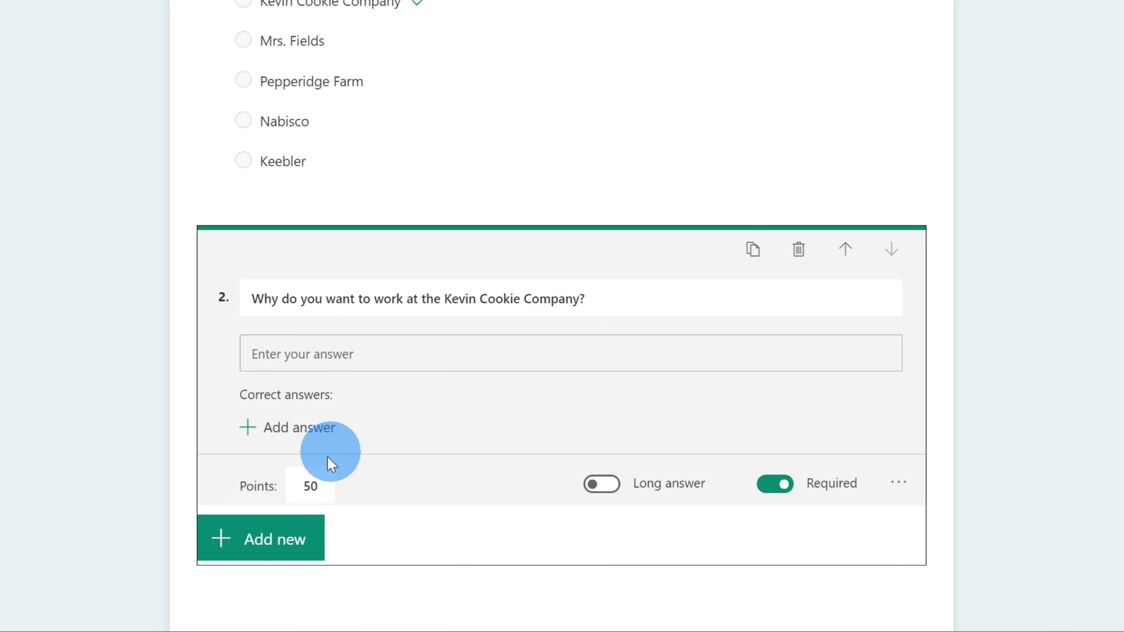
# Step: Turn on the long answer option for the second question
pyautogui.click(310, 487)
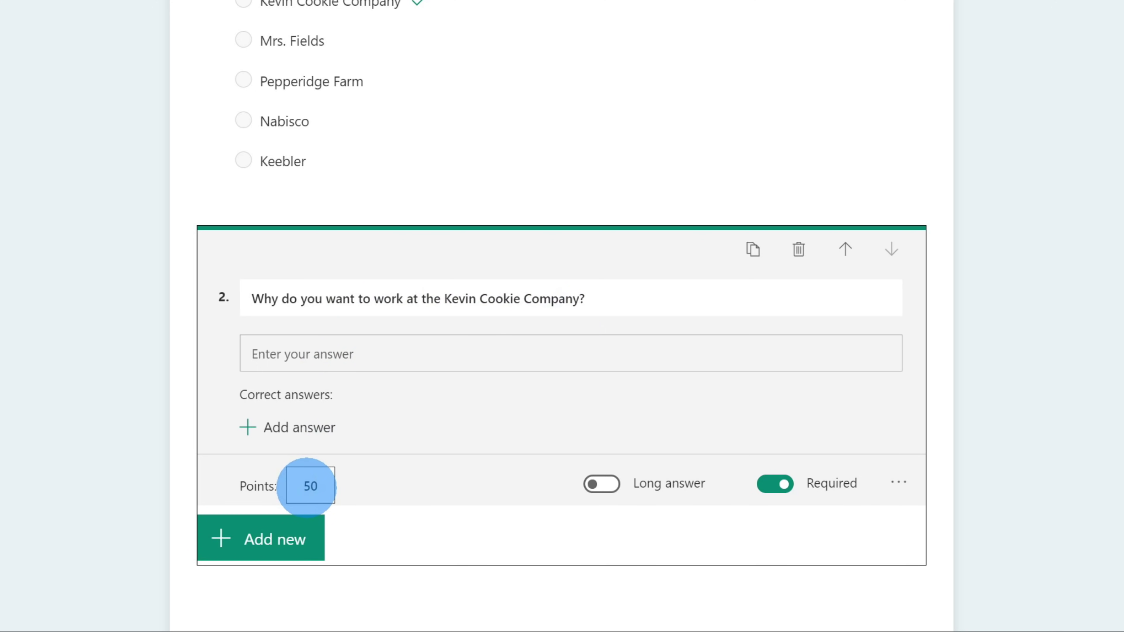
pyautogui.click(609, 489)
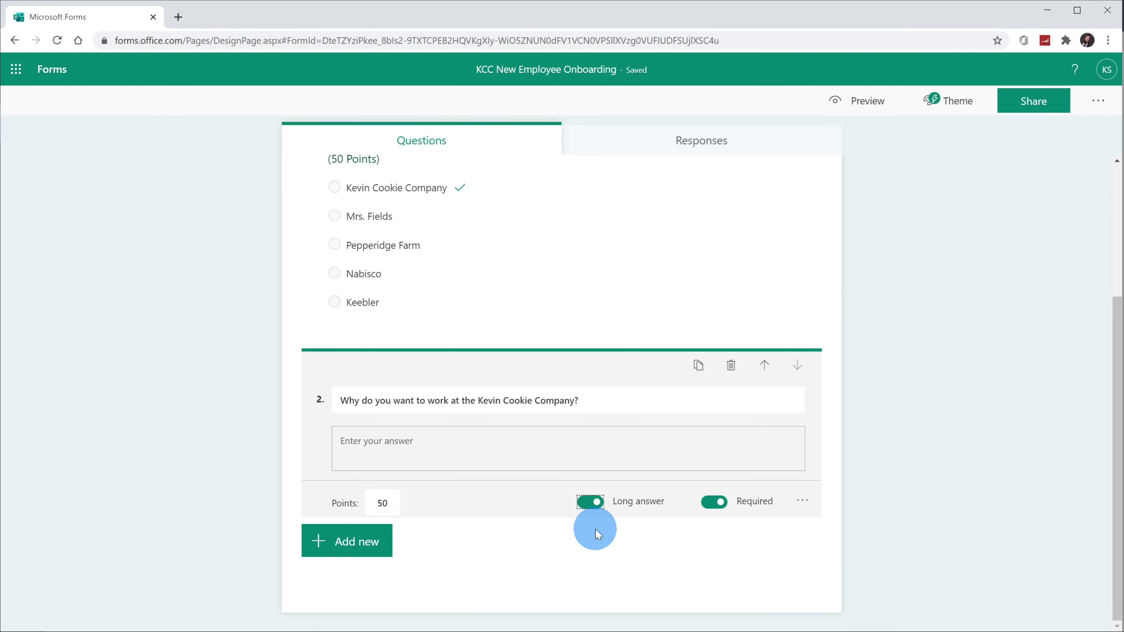
pyautogui.scroll(4, 595, 530)
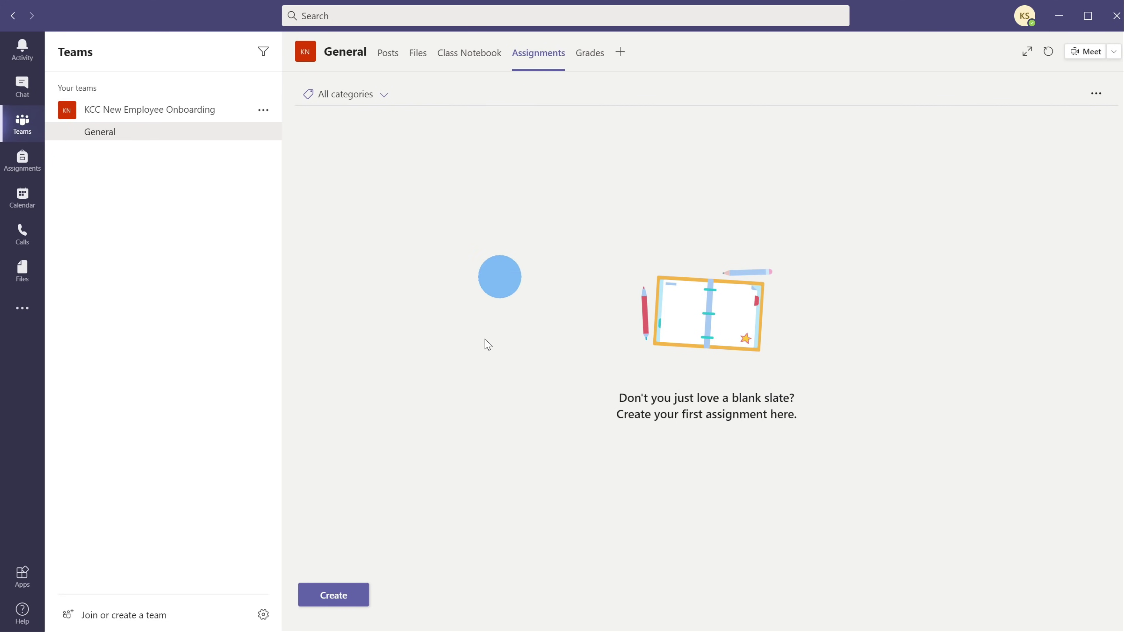
# Step: Switch to Teams, create a quiz assignment from the KCC New Employee Onboarding form and assign it to all students
pyautogui.click(357, 606)
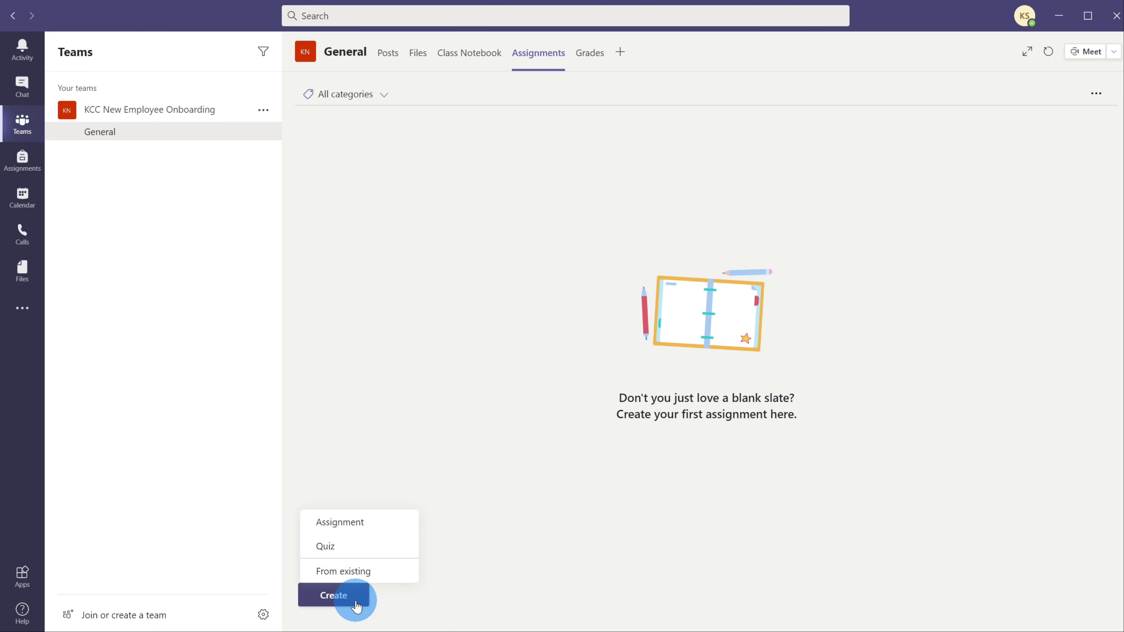
pyautogui.click(369, 549)
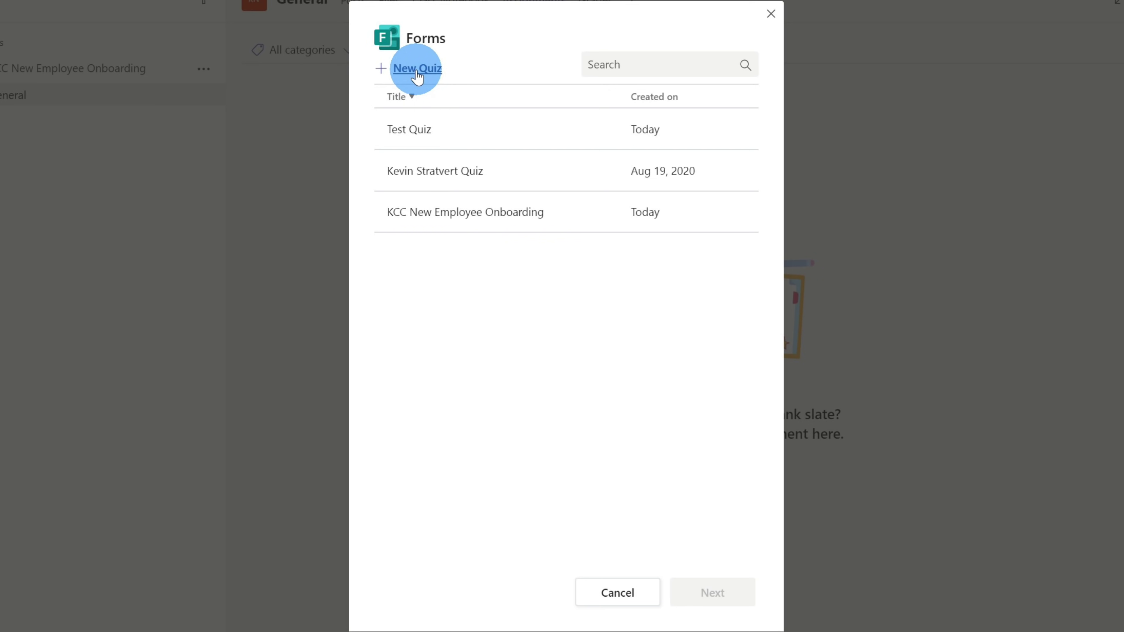
pyautogui.click(563, 217)
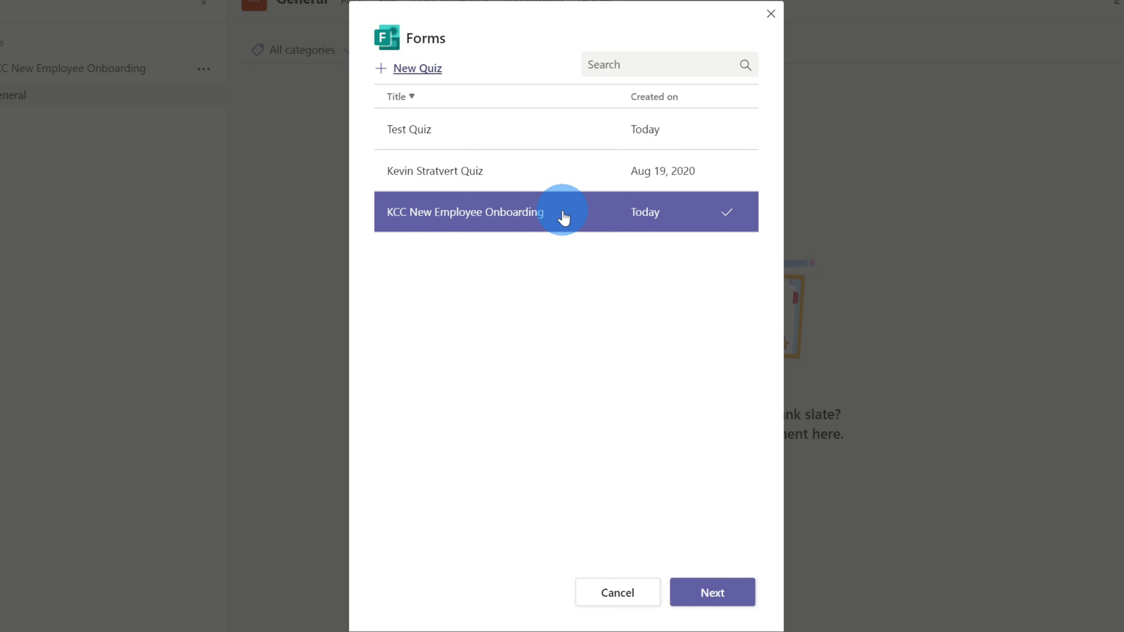
pyautogui.click(740, 595)
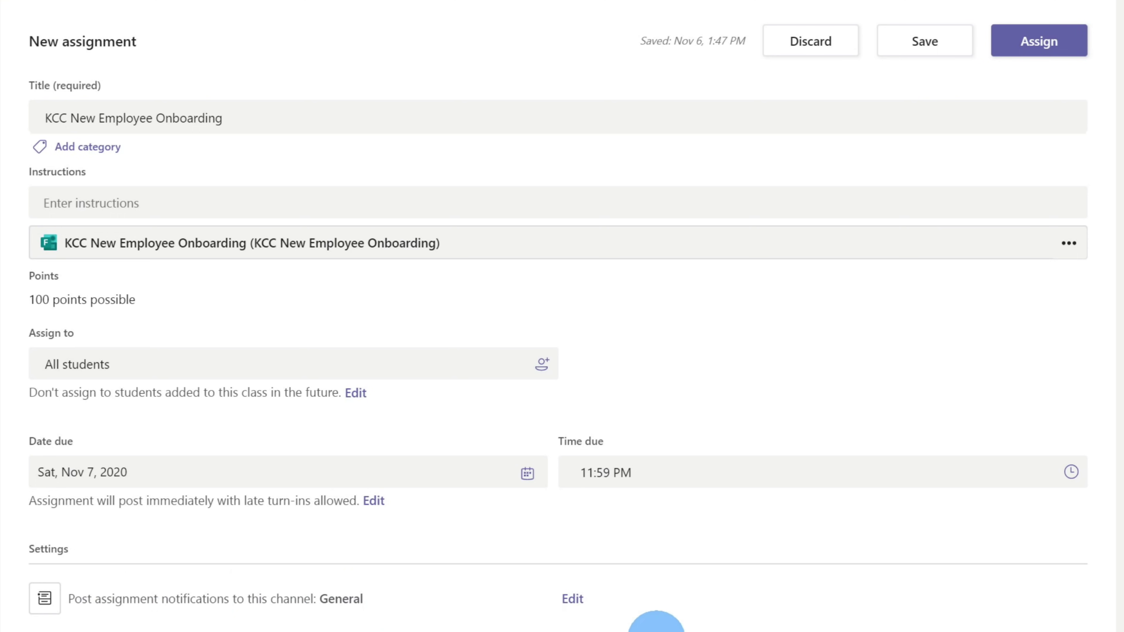
pyautogui.click(1043, 55)
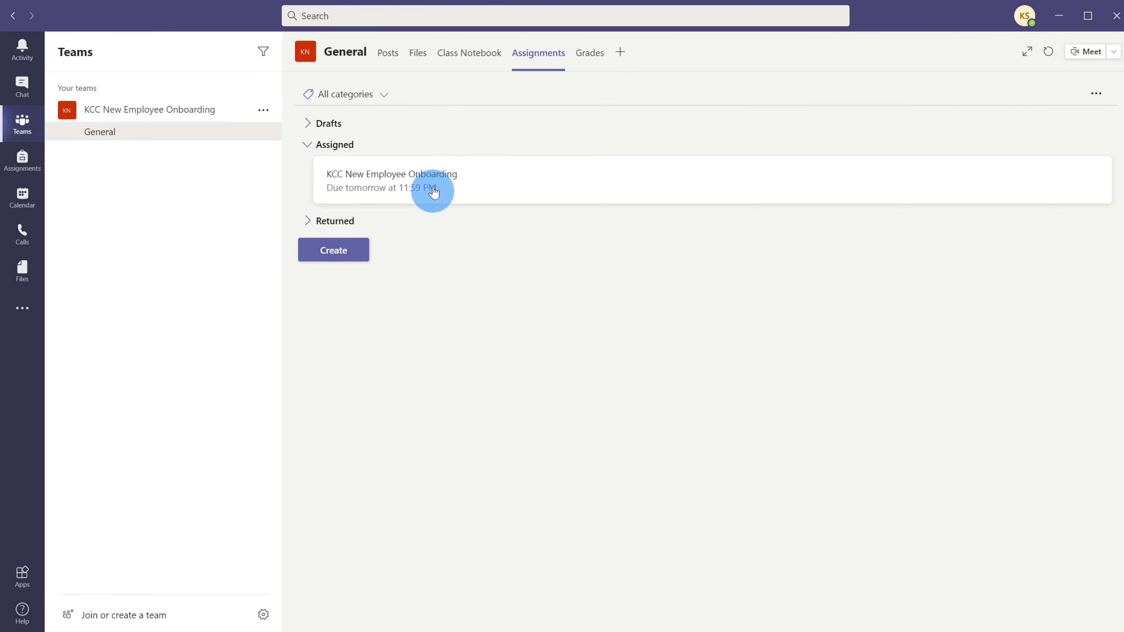
# Step: In the student's Teams in the browser, open the KCC New Employee Onboarding quiz from its assignment post
pyautogui.click(330, 221)
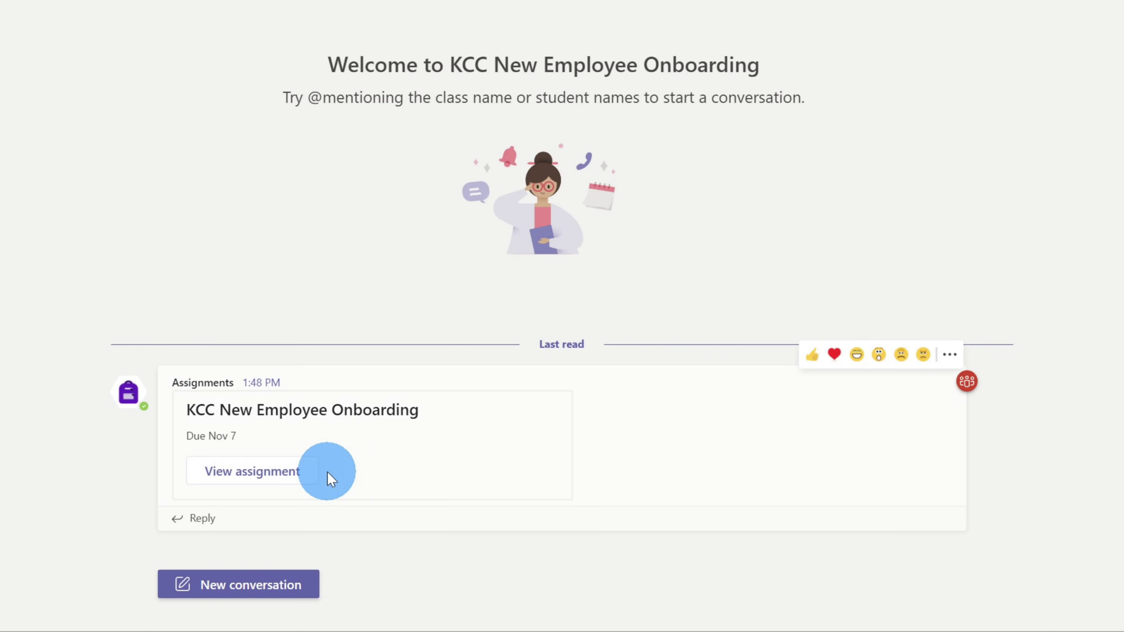
pyautogui.click(277, 478)
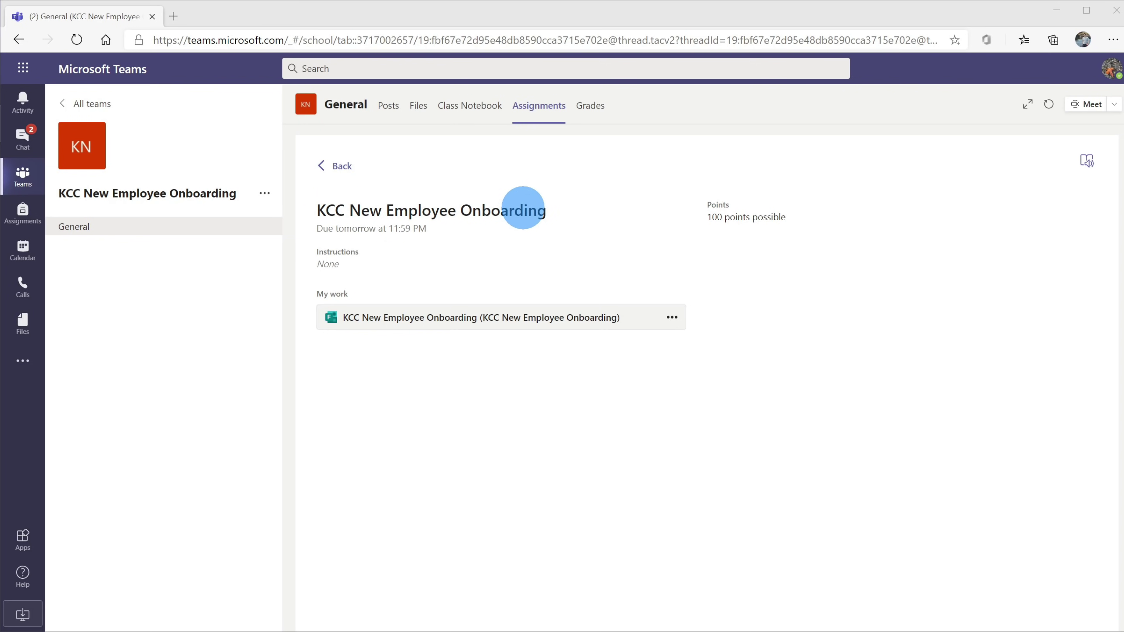
pyautogui.click(390, 318)
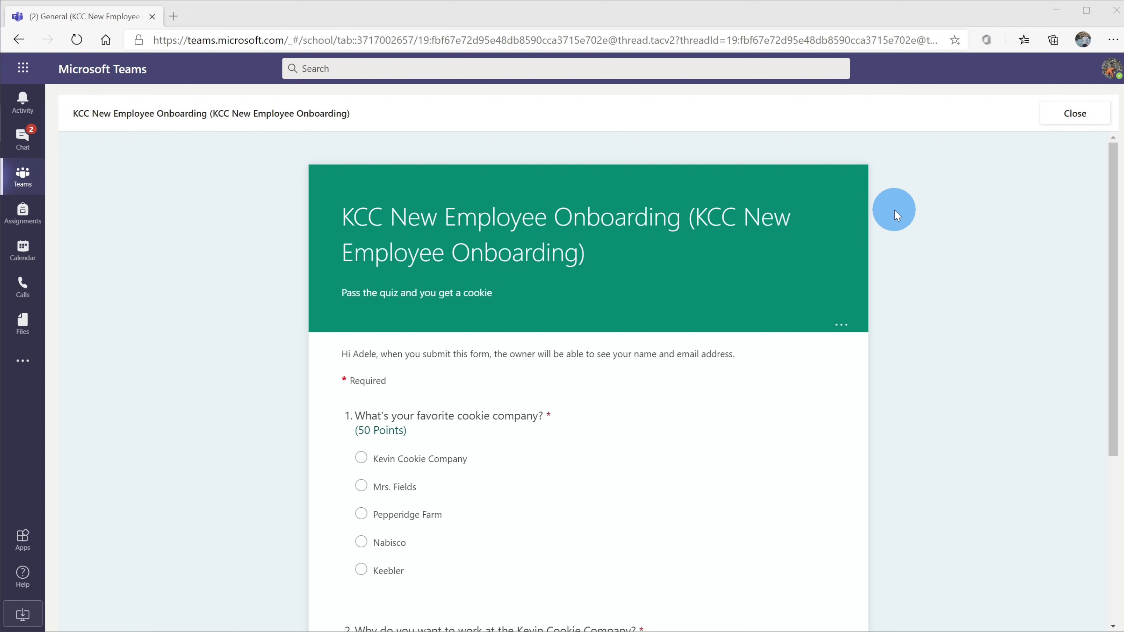
pyautogui.scroll(-3, 888, 210)
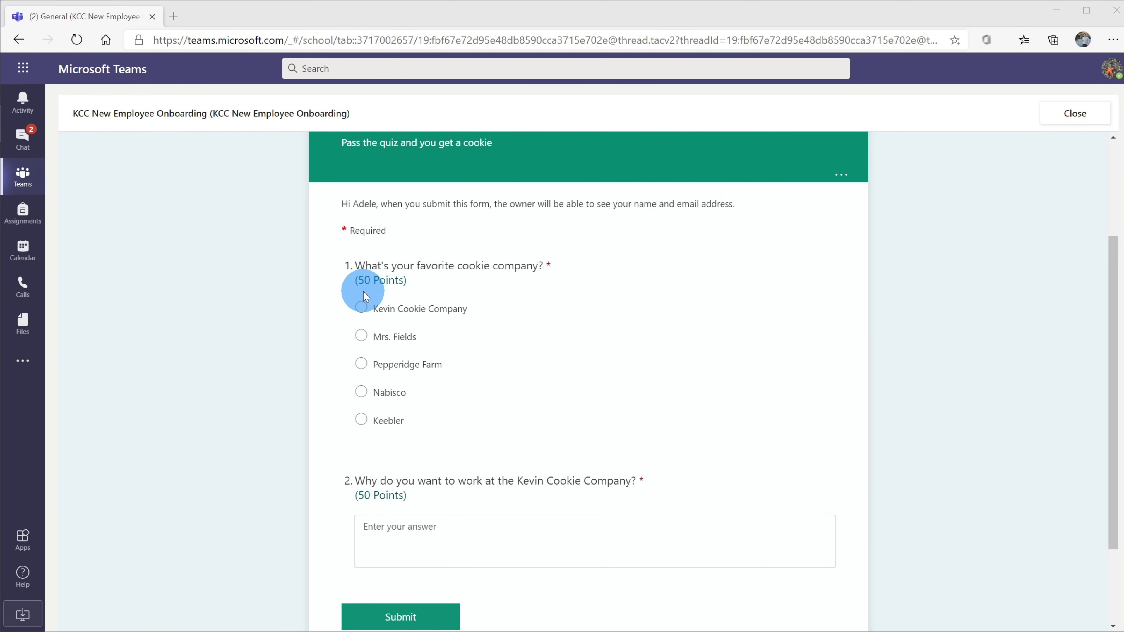
# Step: Answer the first question with Kevin Cookie Company and the second with a paragraph beginning "Ever since I was a little girl, I've wanted to work at the Kevin Cookie Company."
pyautogui.click(363, 308)
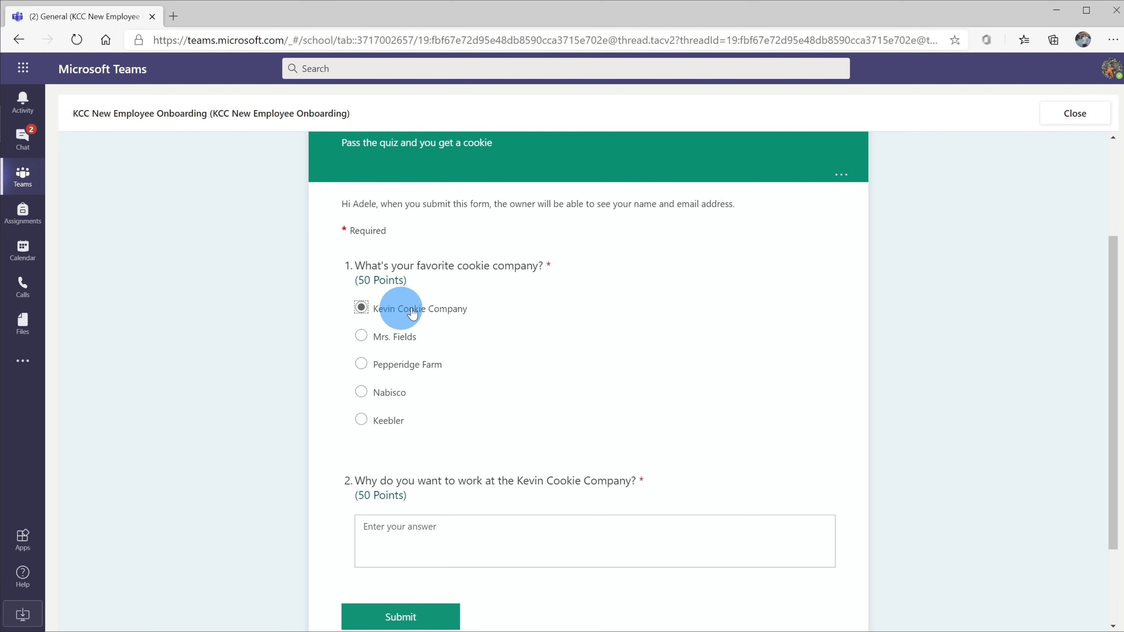
pyautogui.scroll(-3, 348, 312)
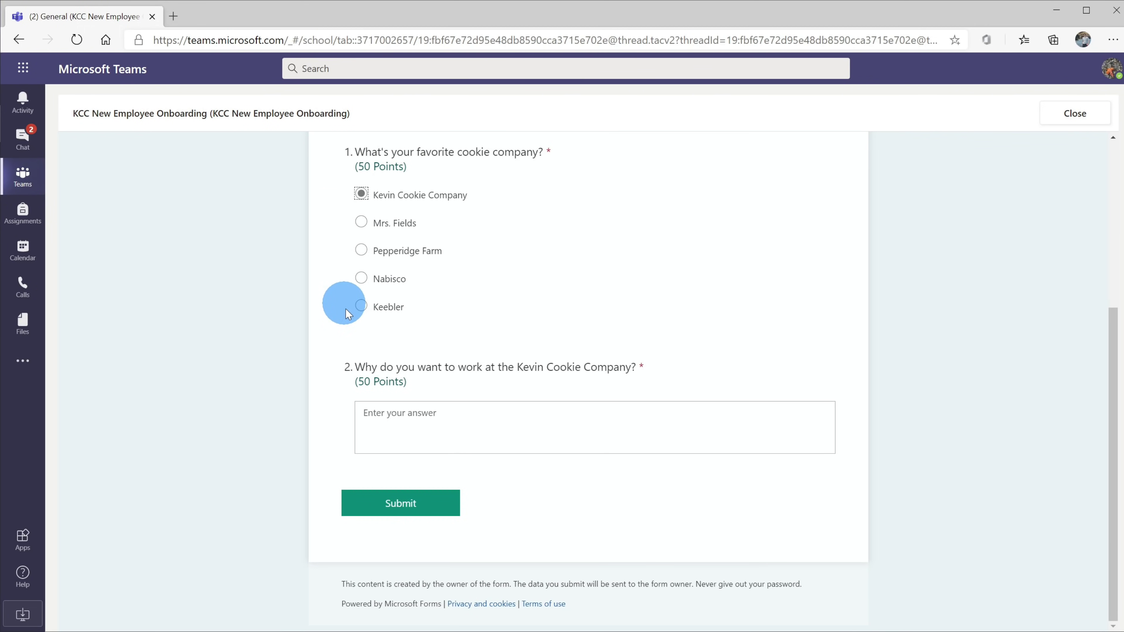
pyautogui.click(411, 412)
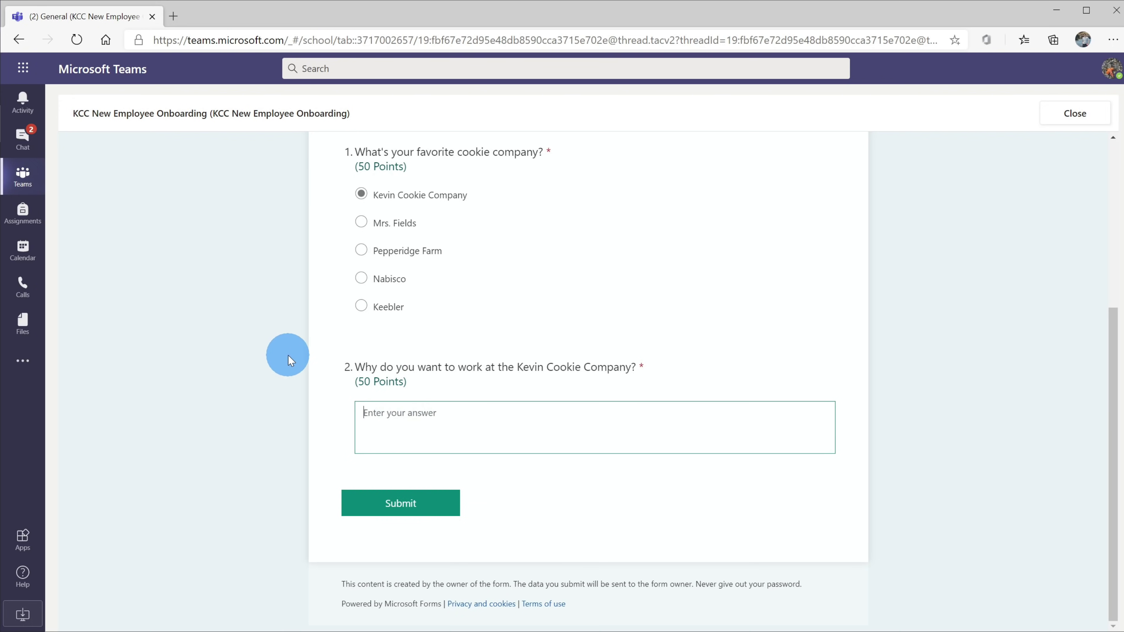
pyautogui.write("Ever since I was a little girl, I've wanted to work at the Kevin Cookie Company. I've tried many other cookies and none of them compare to KCC. I even have a tattoo of the KCC on my arm. People even say I sing the KCC theme song in my sleep. These are just a few of the reasons I want to work at KCC.")
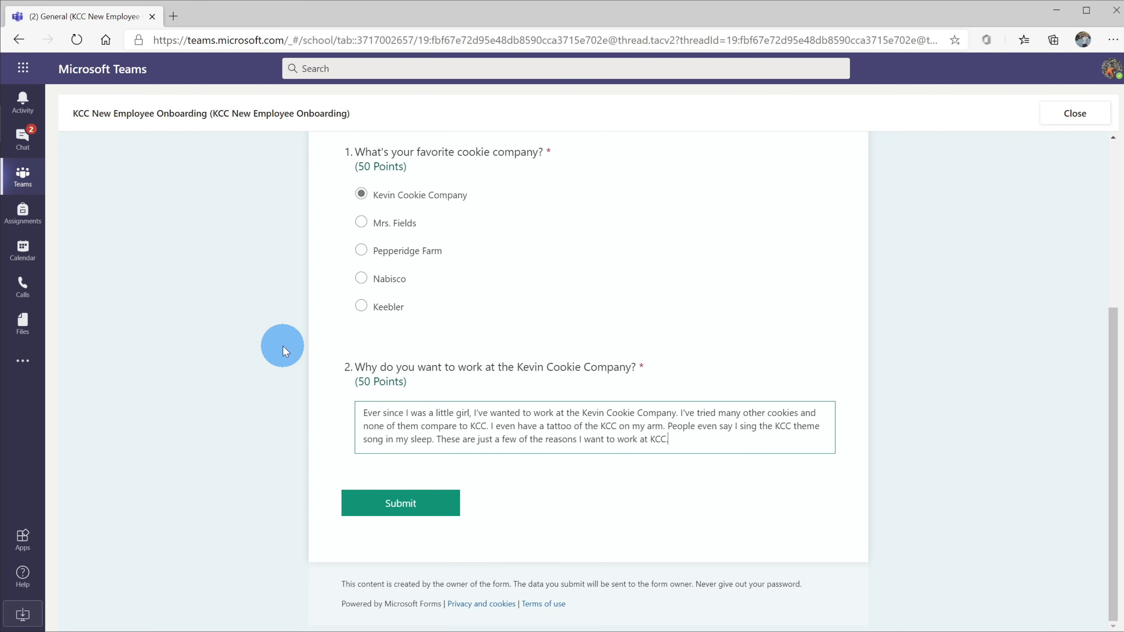
# Step: Submit the completed quiz and review its results for both questions
pyautogui.click(437, 509)
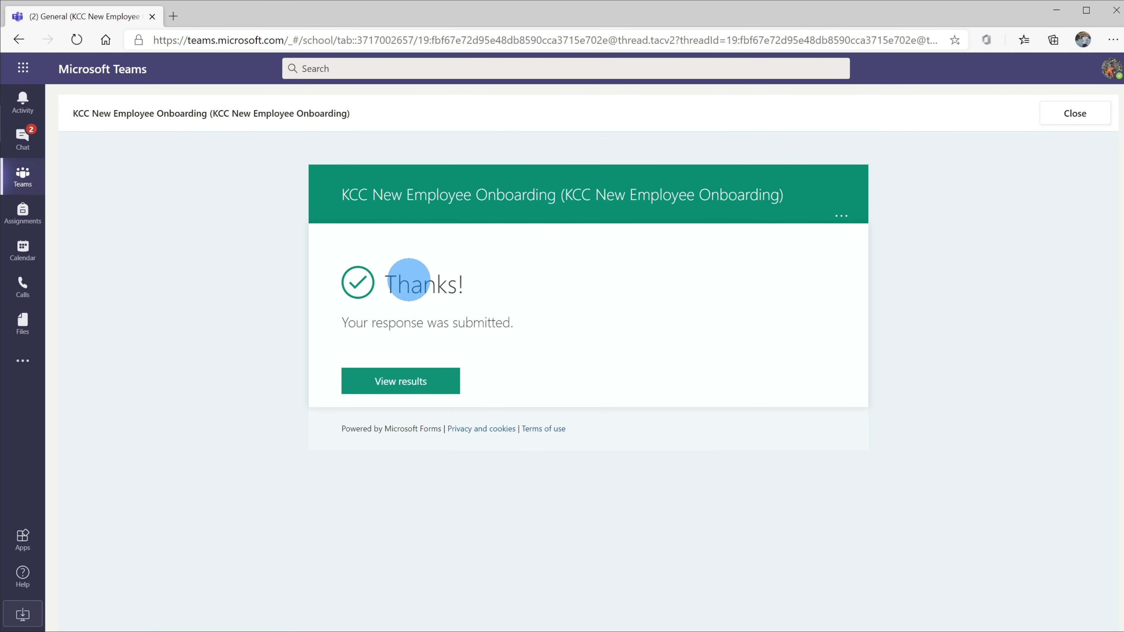
pyautogui.click(434, 381)
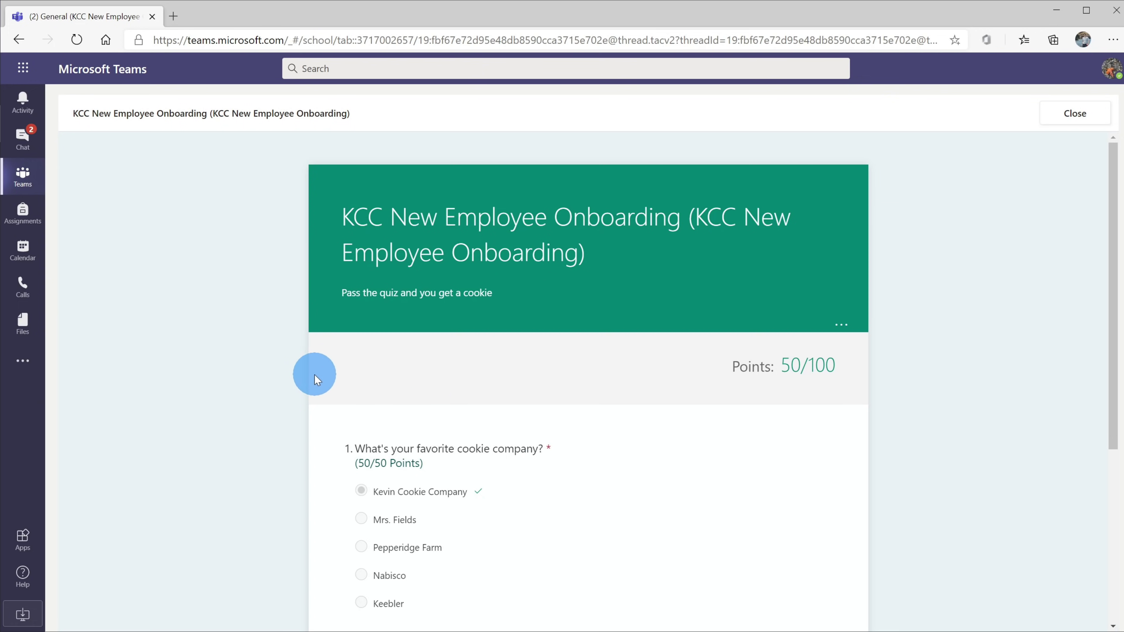
pyautogui.scroll(-5, 312, 372)
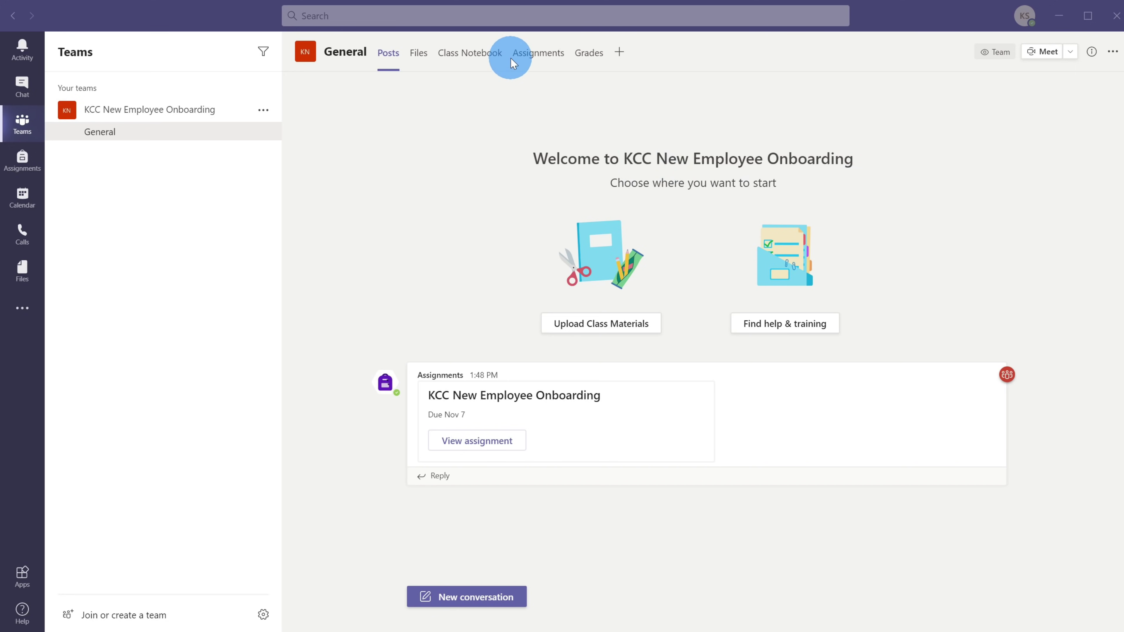
# Step: Back in the teacher's Teams, open the turned-in student submission of the KCC New Employee Onboarding assignment for review
pyautogui.click(540, 54)
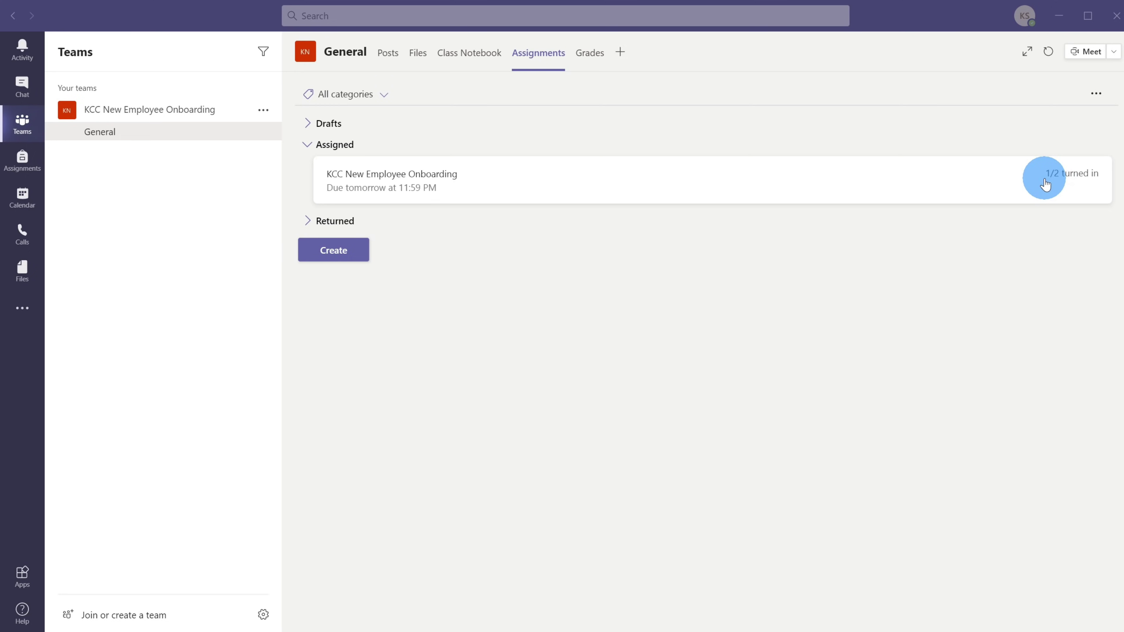
pyautogui.click(422, 177)
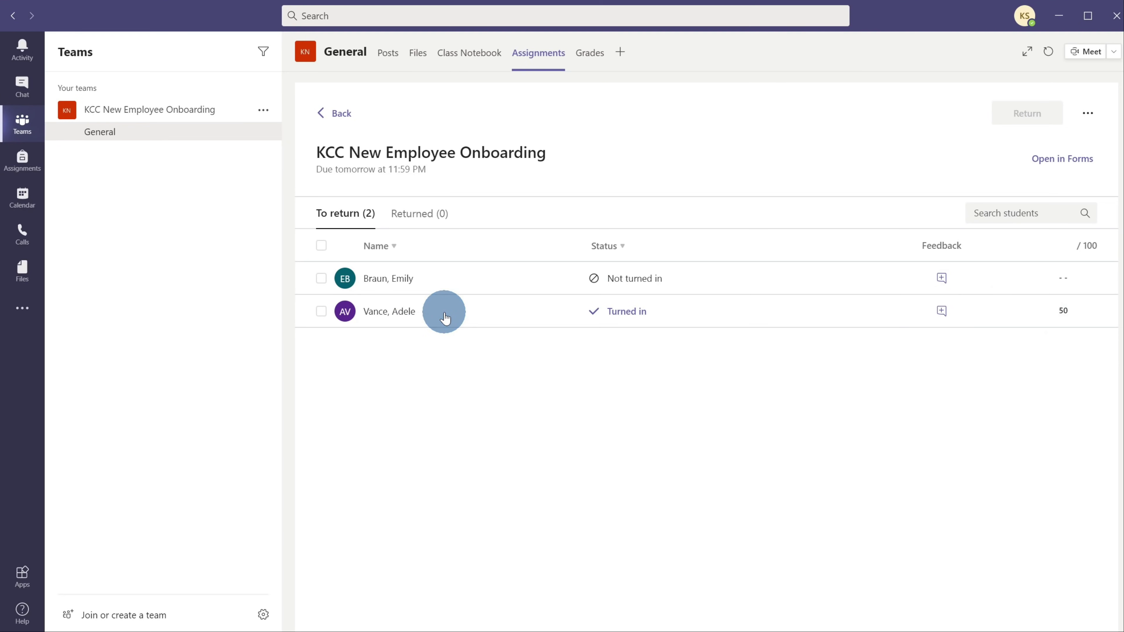
pyautogui.click(444, 318)
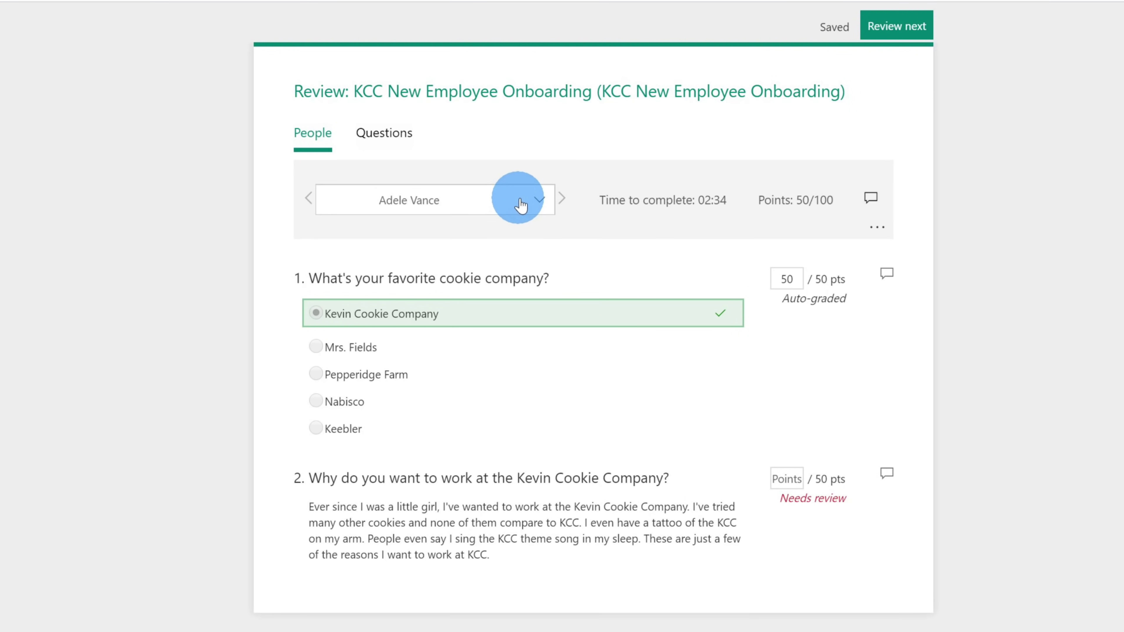
pyautogui.click(526, 245)
pyautogui.click(526, 245)
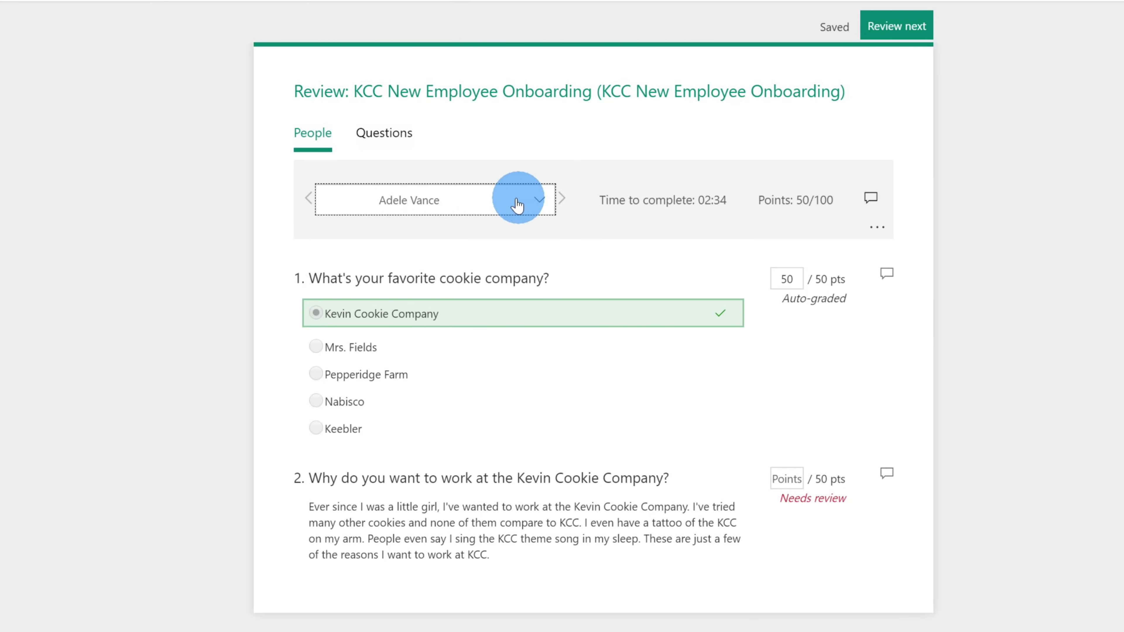
pyautogui.click(252, 382)
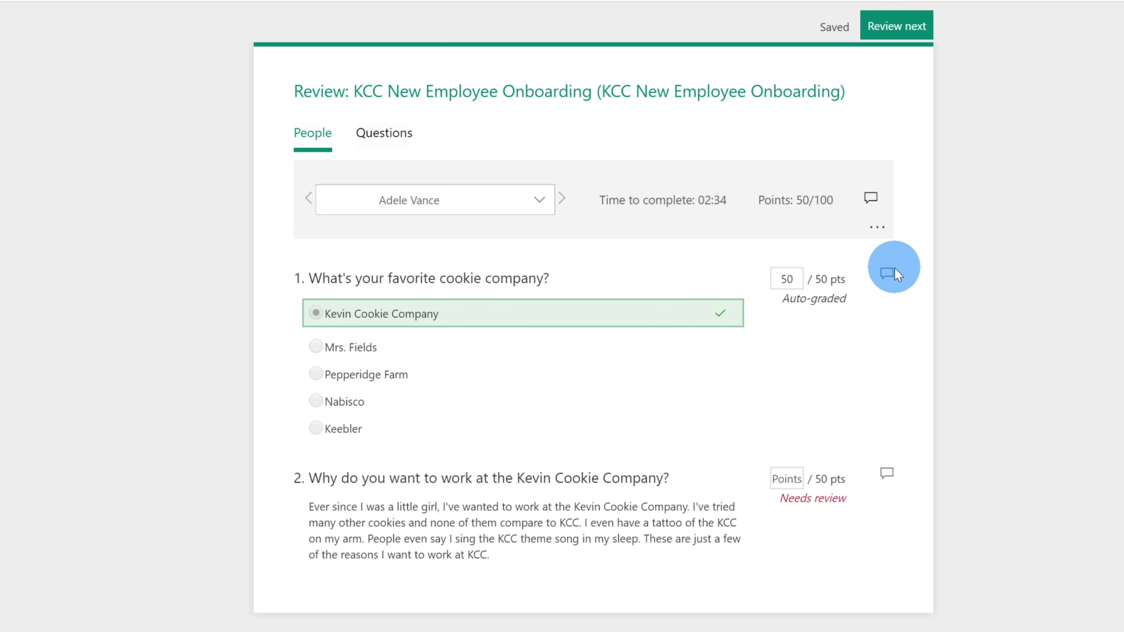
# Step: Open a feedback box for the first question and award 50 points to the second question's answer
pyautogui.click(887, 279)
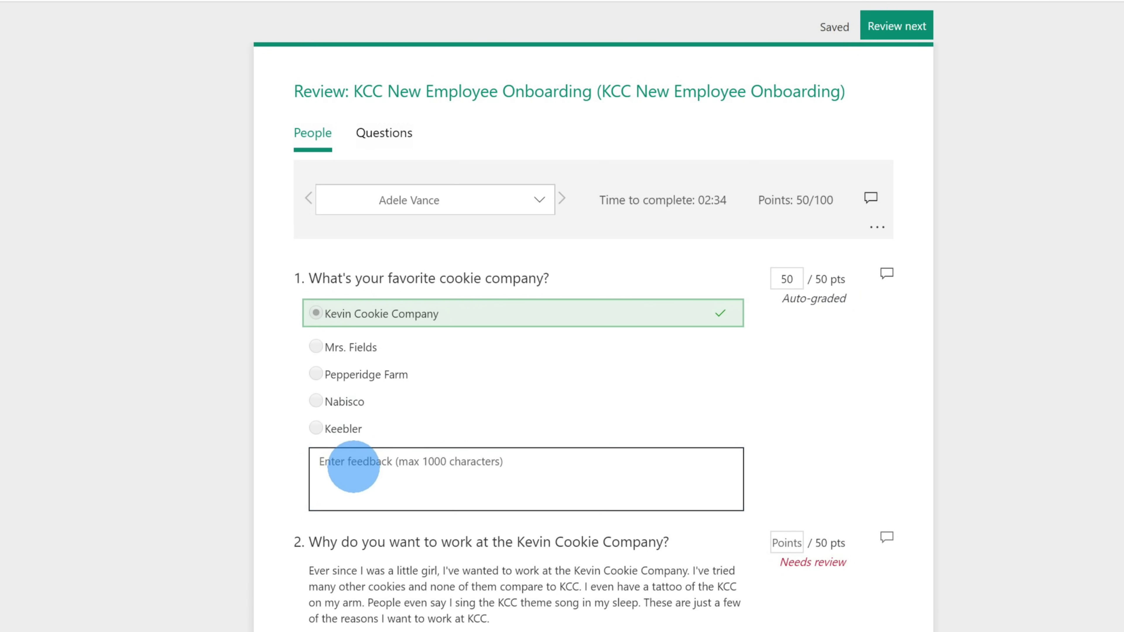
pyautogui.click(378, 466)
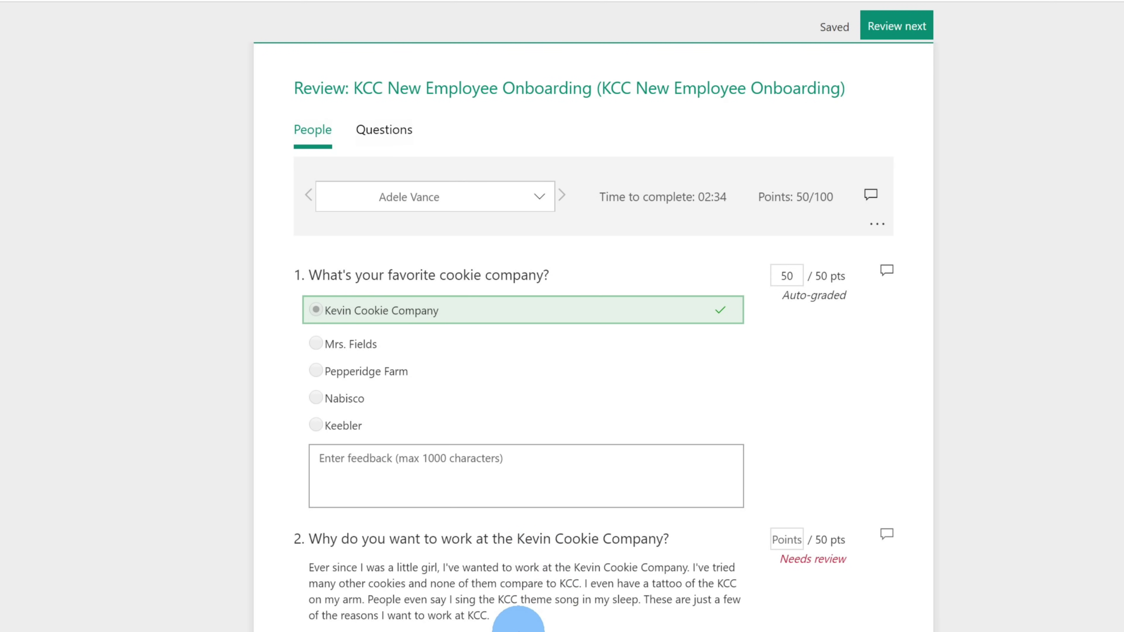
pyautogui.click(788, 539)
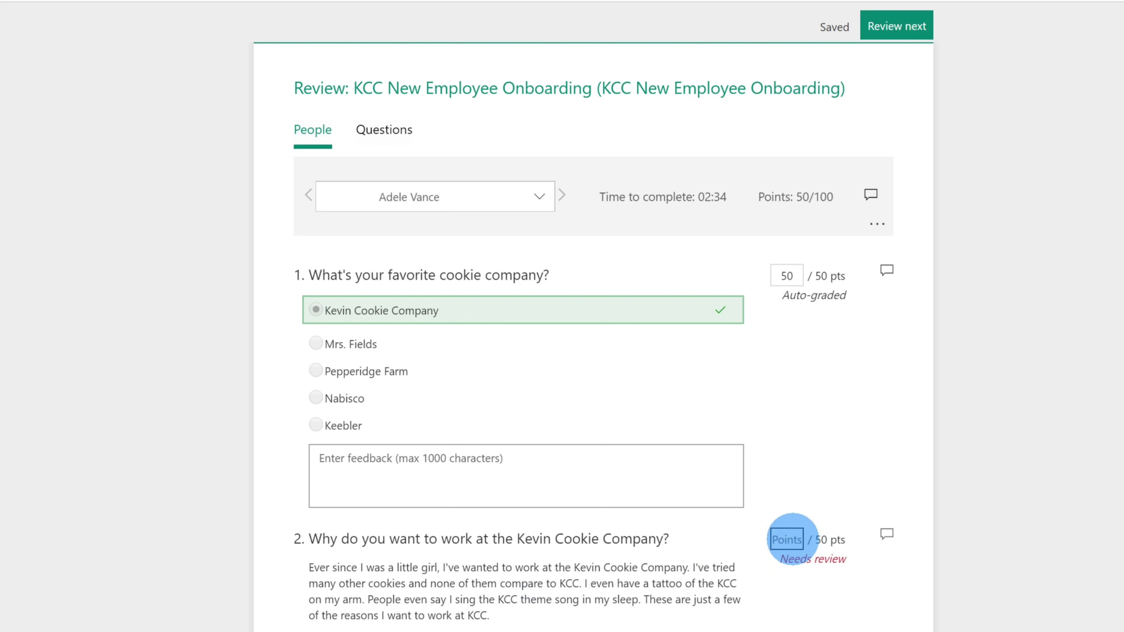
pyautogui.write('50')
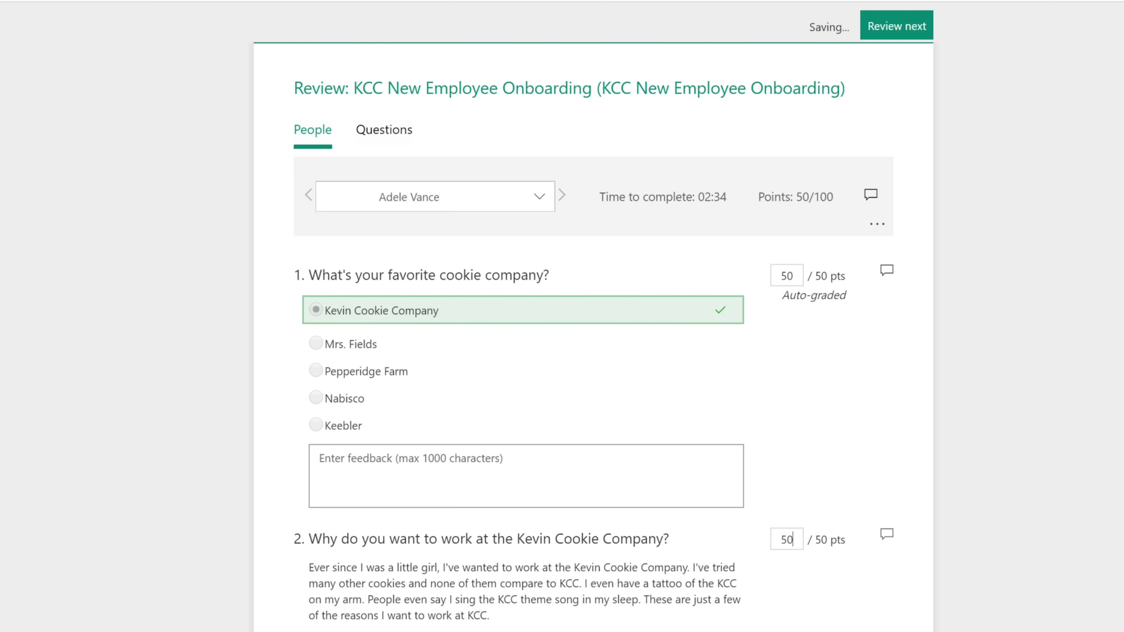
# Step: Add the feedback "Fantastic! You're going to be a great fit at the KCC!" to the second answer and close the review
pyautogui.click(887, 535)
pyautogui.write("Fantastic! You're going to be a great fit at the KCC!")
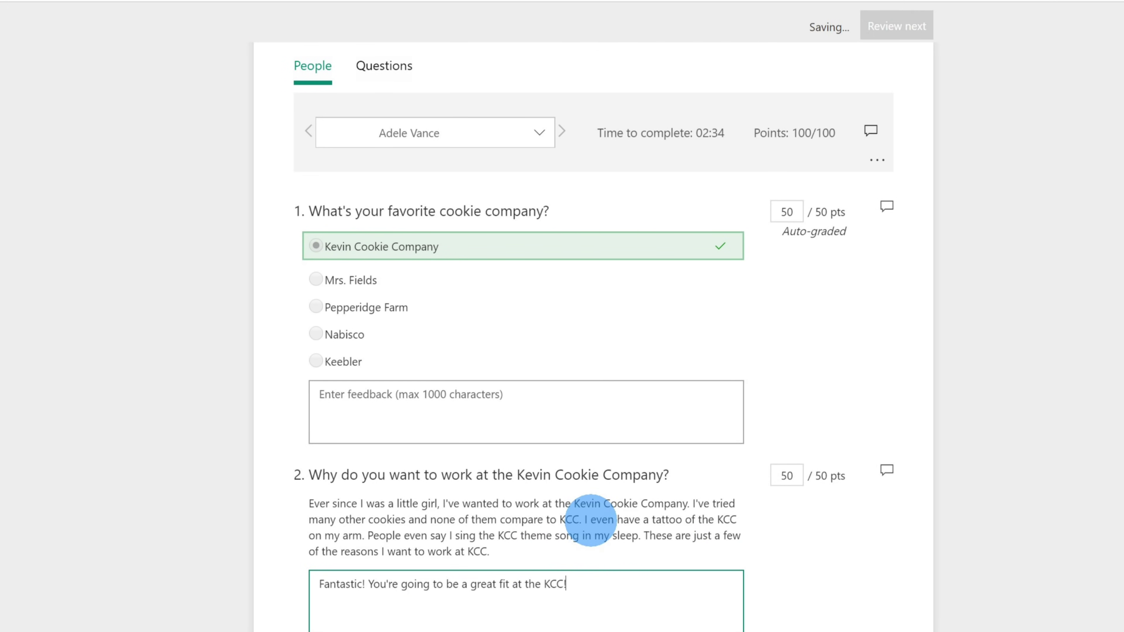
pyautogui.click(582, 547)
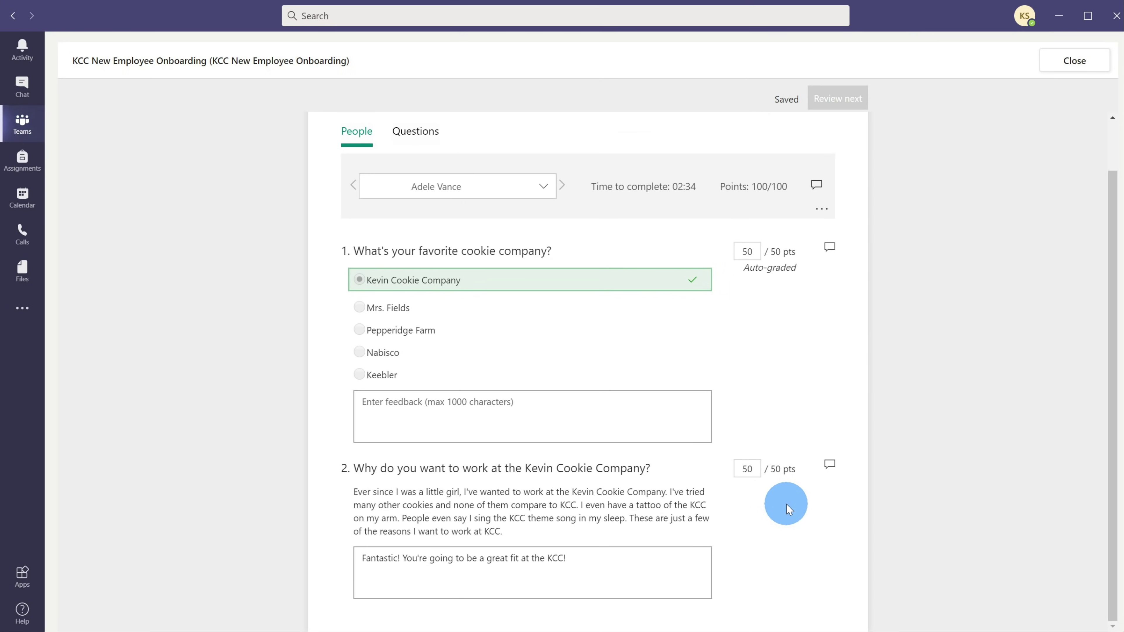
pyautogui.scroll(1, 787, 505)
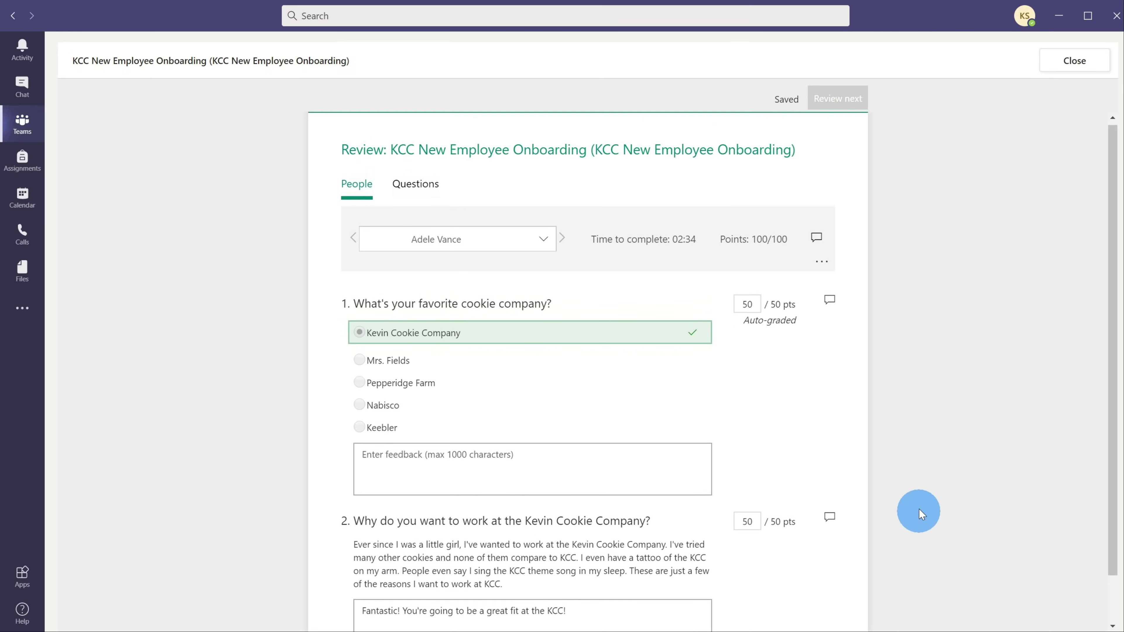
pyautogui.click(1070, 62)
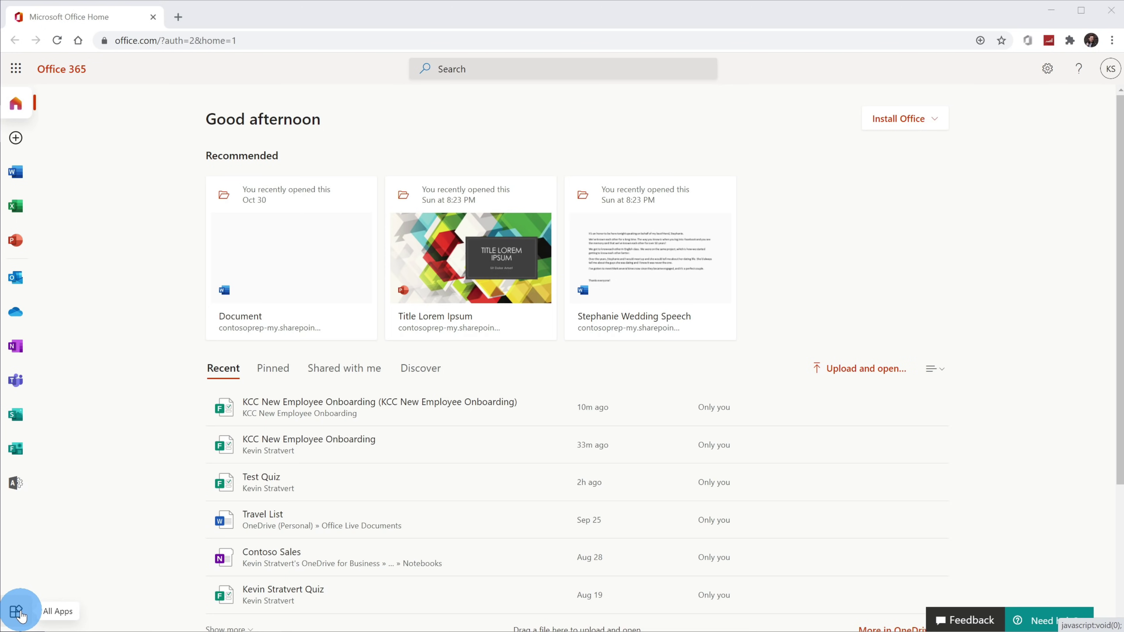
# Step: Switch to Office 365 in the browser, launch Forms and look through the class copy of the KCC New Employee Onboarding quiz
pyautogui.click(19, 614)
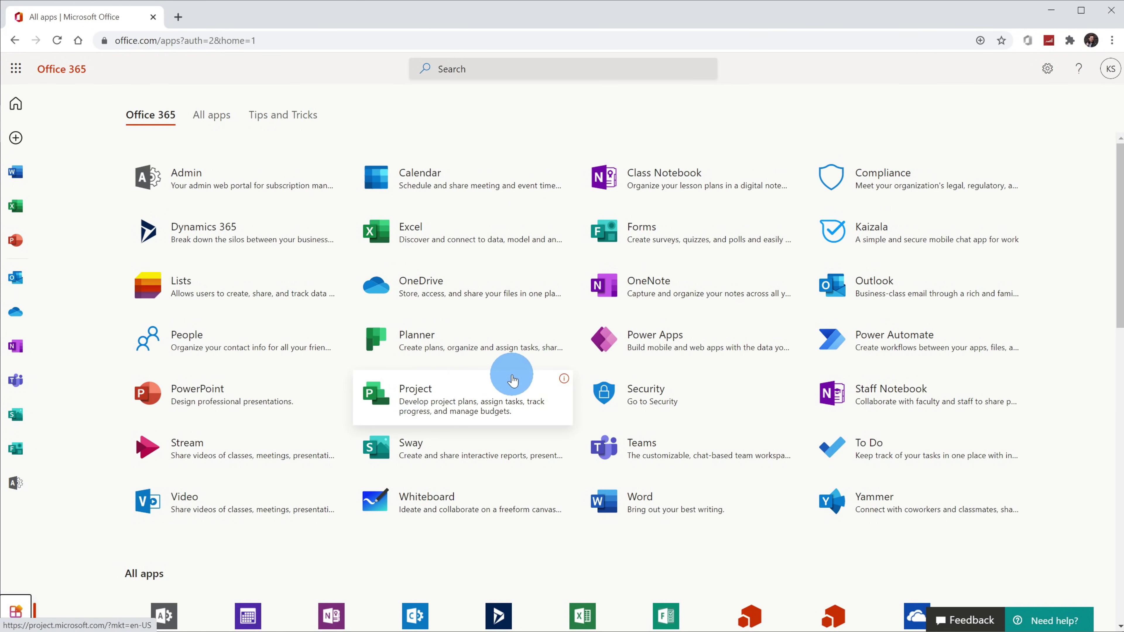
pyautogui.click(715, 241)
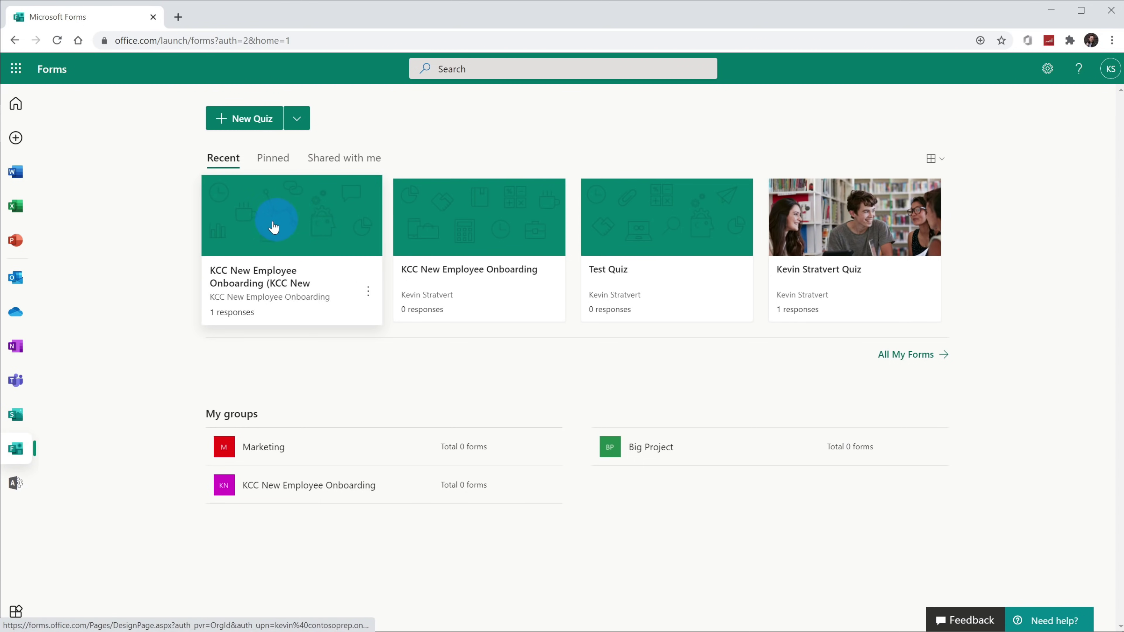
pyautogui.click(298, 219)
pyautogui.scroll(-3, 960, 203)
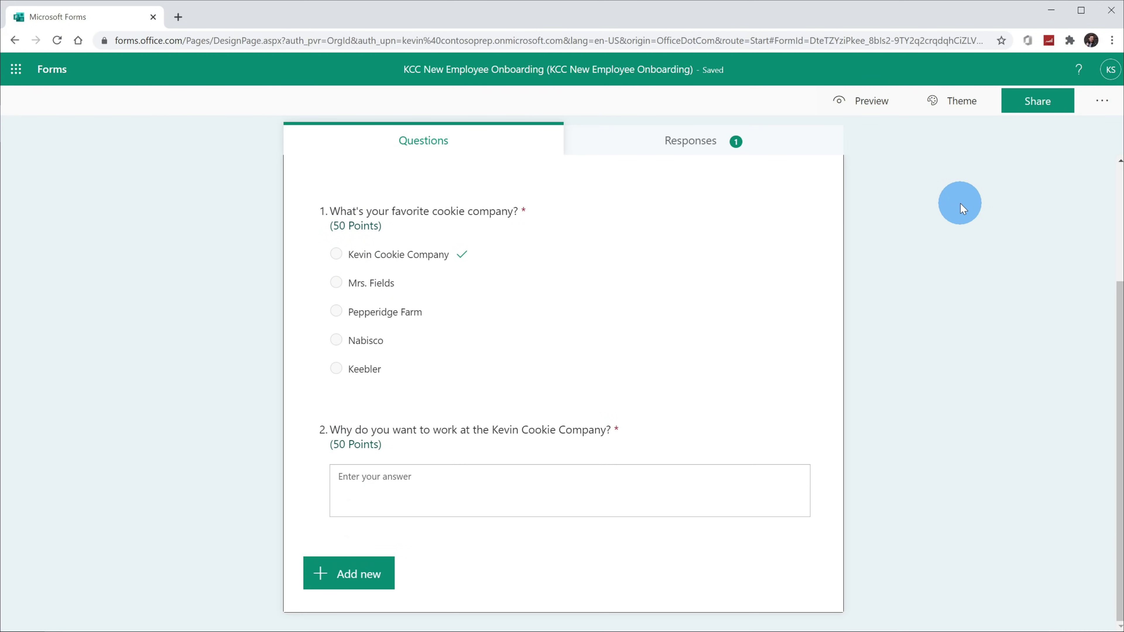
pyautogui.scroll(3, 960, 211)
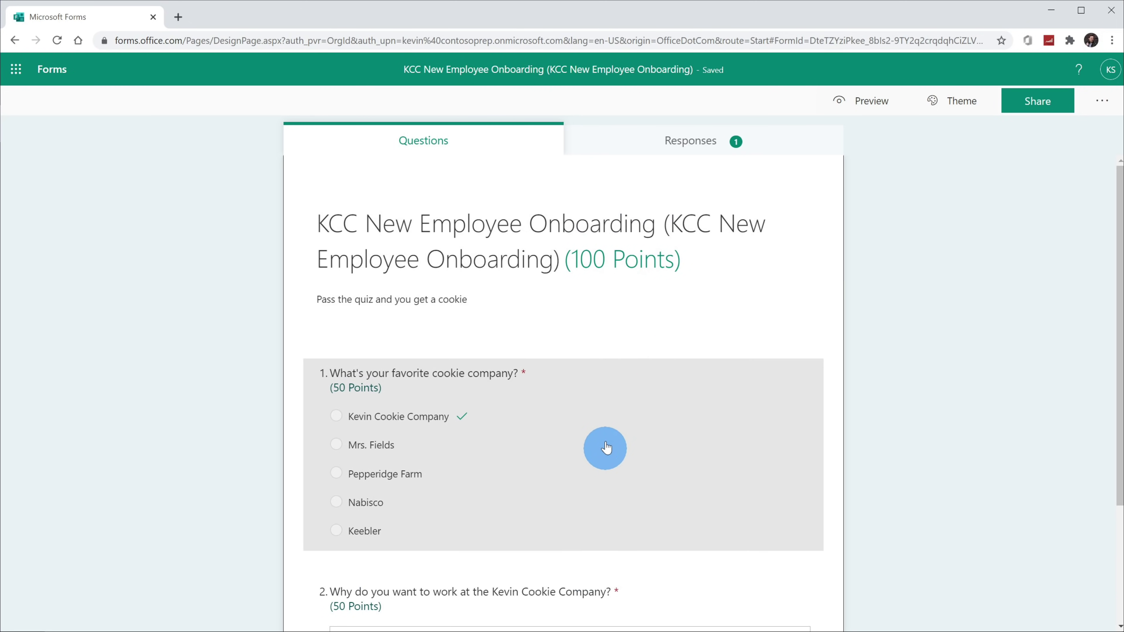
pyautogui.scroll(-3, 604, 449)
pyautogui.scroll(3, 904, 422)
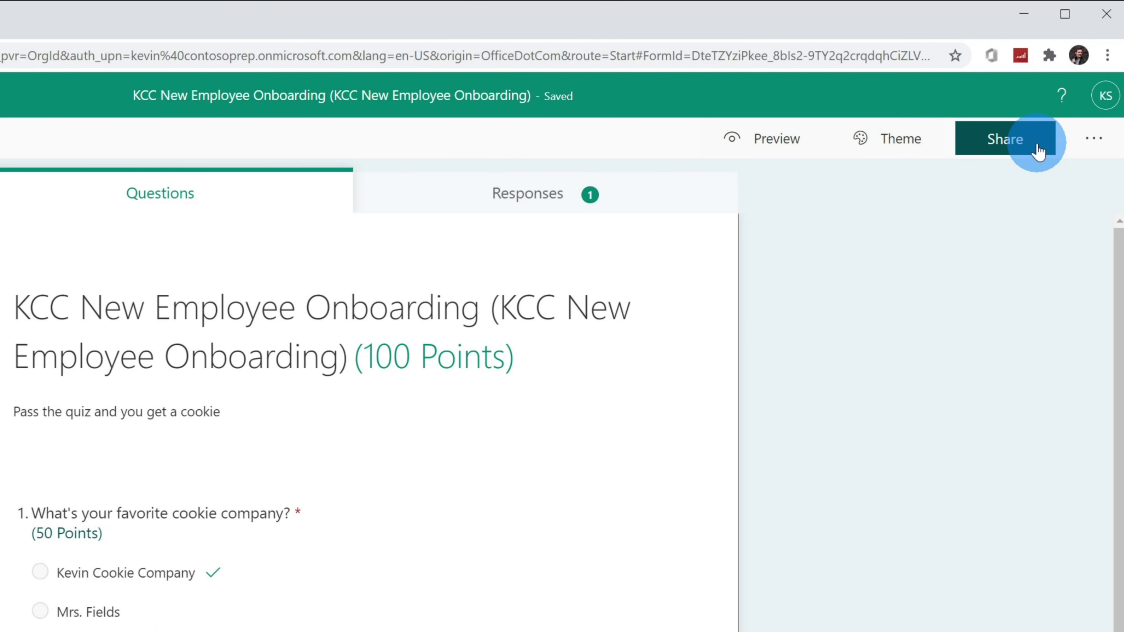
# Step: Share the quiz by posting its link in the Teams General channel with "Everyone, please take this quiz!" and open the posted link
pyautogui.click(1038, 151)
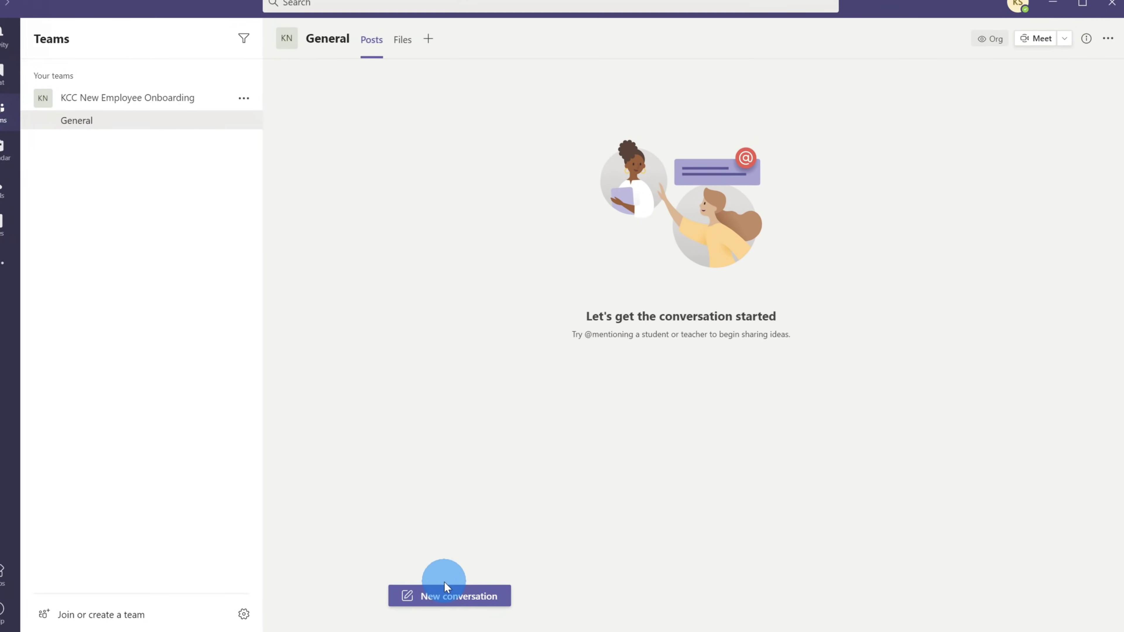
pyautogui.click(467, 597)
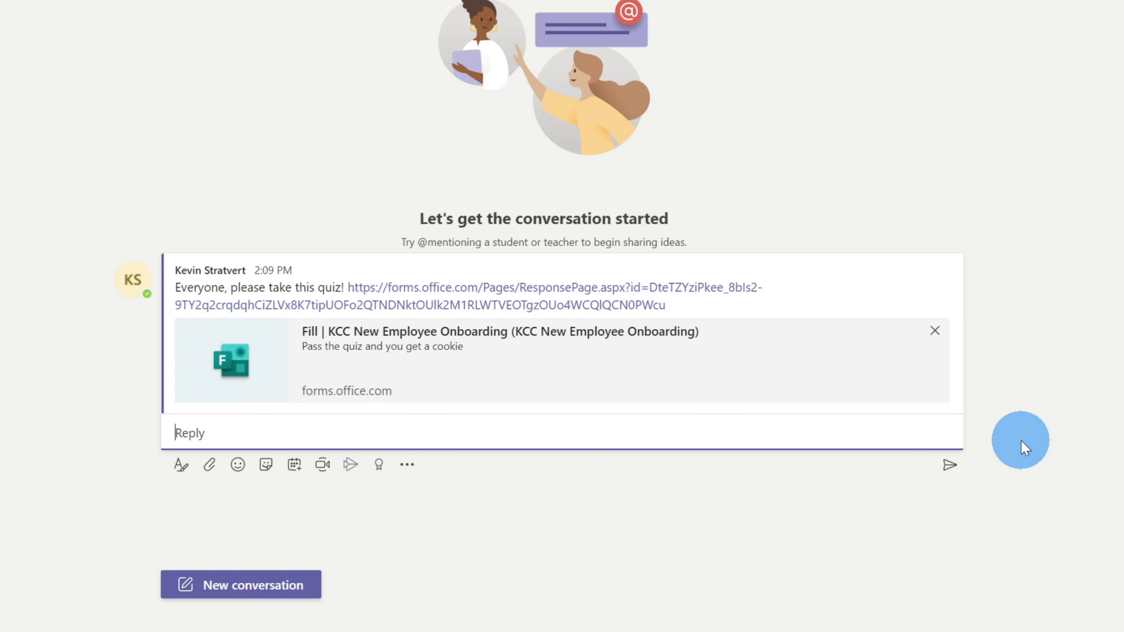
pyautogui.click(583, 305)
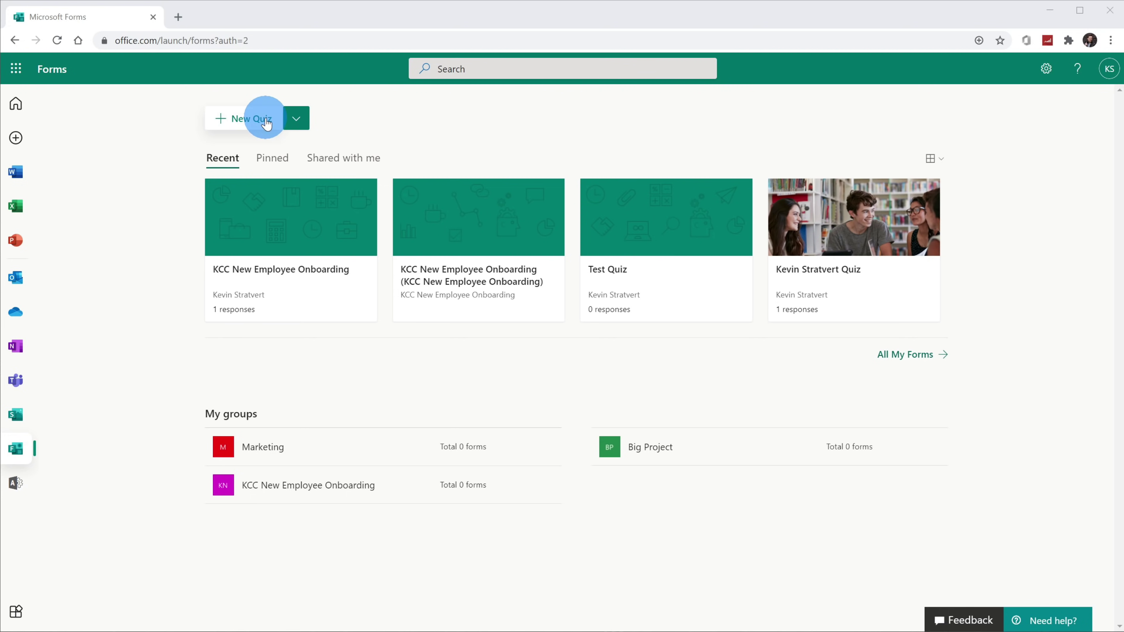
# Step: Return to Forms, open the original KCC New Employee Onboarding quiz and examine its response summary
pyautogui.click(265, 237)
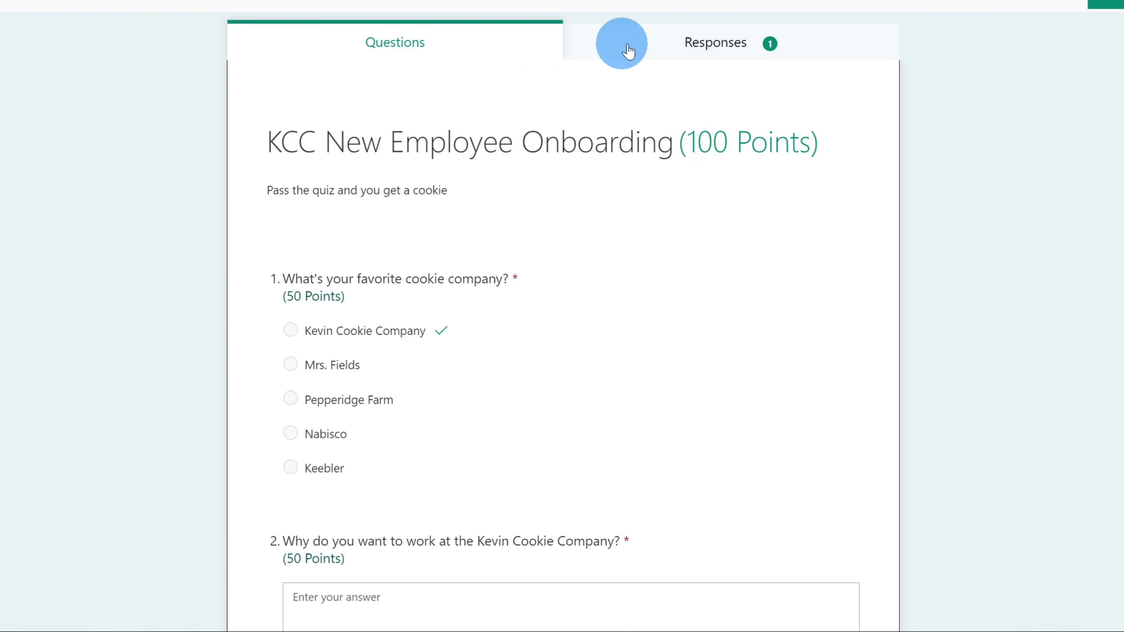
pyautogui.click(669, 49)
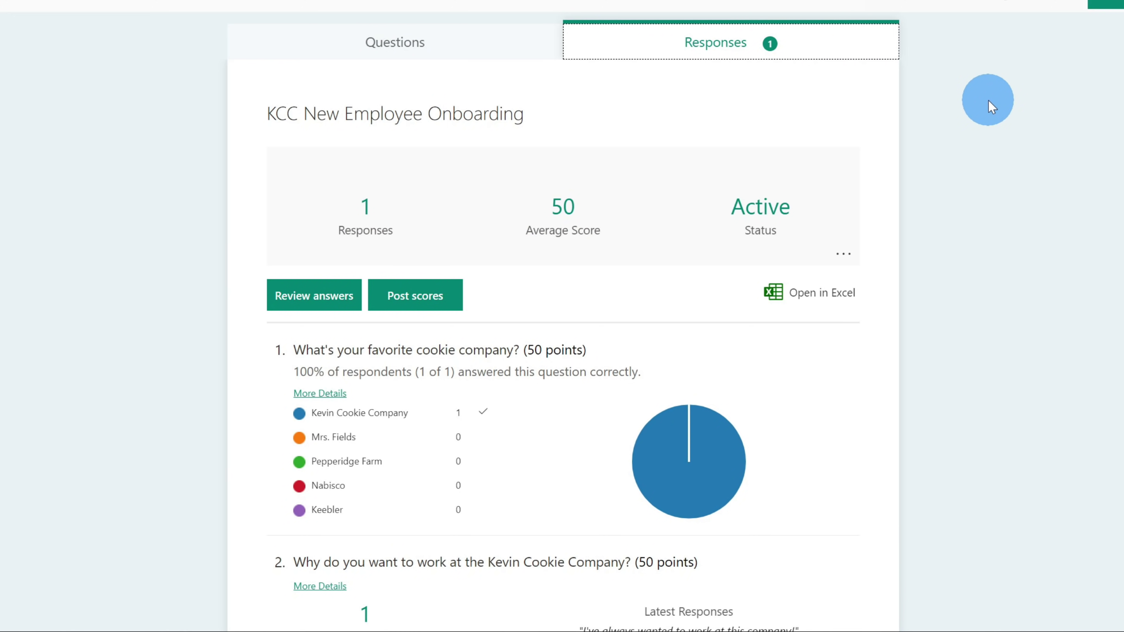
pyautogui.click(988, 99)
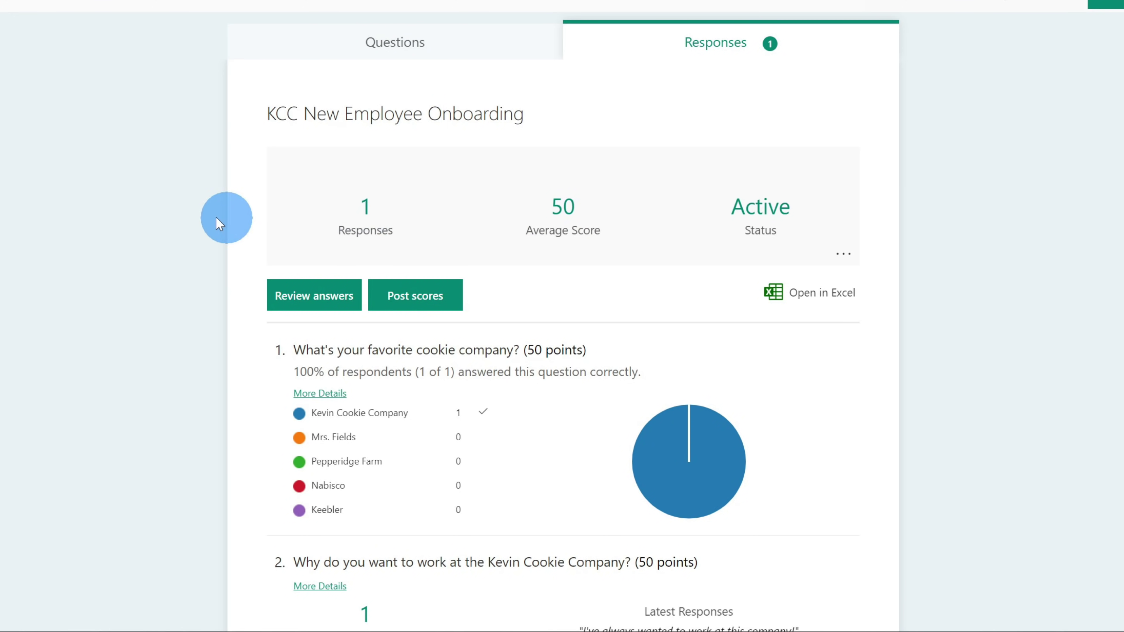
# Step: Review the submitted answers, award 40 points for the question on why to work at the Kevin Cookie Company, and return to the response summary
pyautogui.scroll(-2, 209, 221)
pyautogui.click(296, 227)
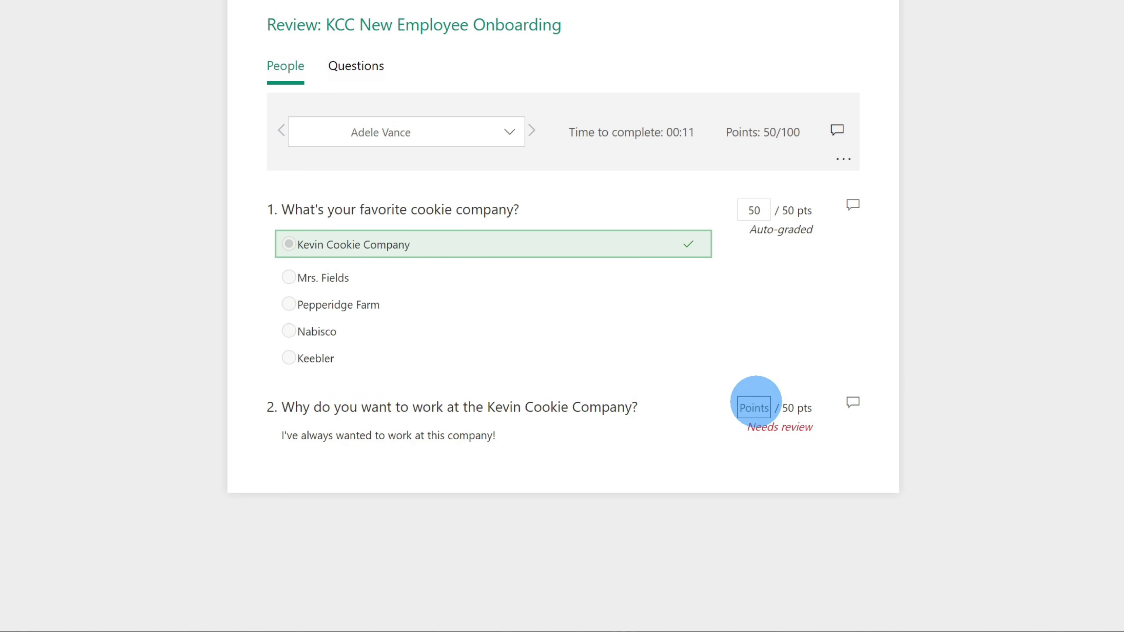
pyautogui.click(755, 408)
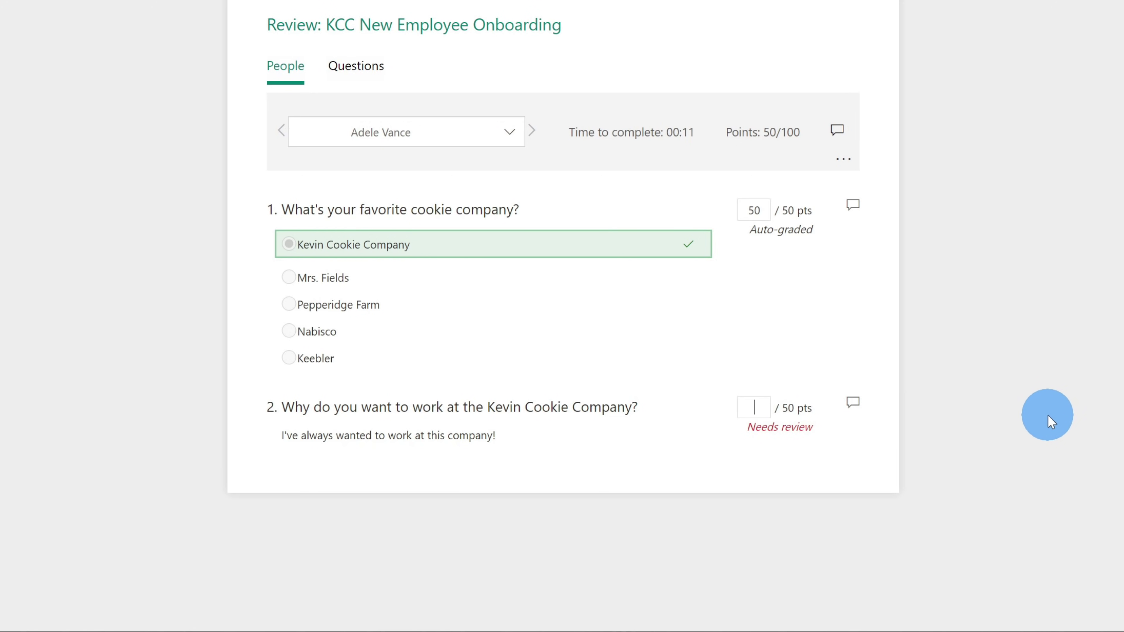
pyautogui.write('40')
pyautogui.click(287, 70)
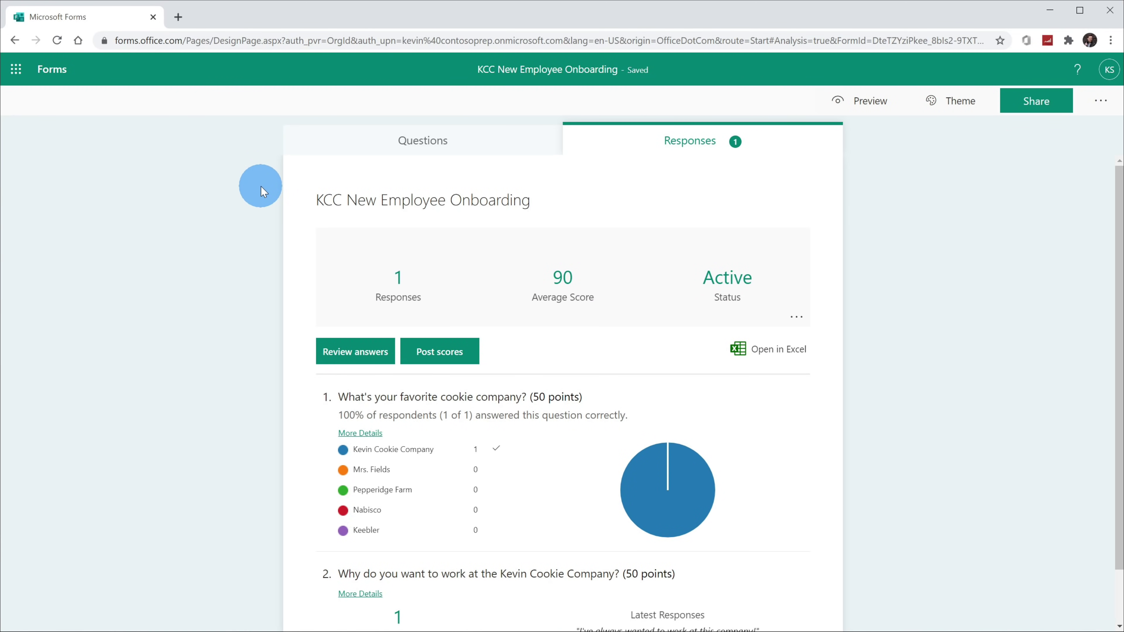
# Step: Select all respondents in the not yet posted grades list and post their quiz scores
pyautogui.click(470, 360)
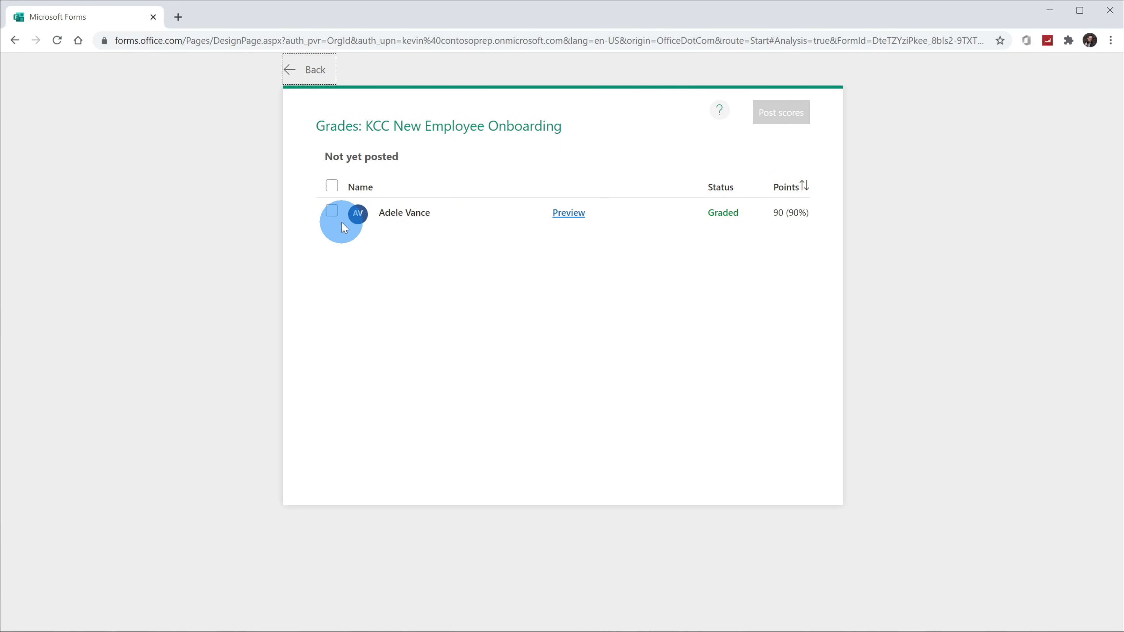
pyautogui.click(333, 187)
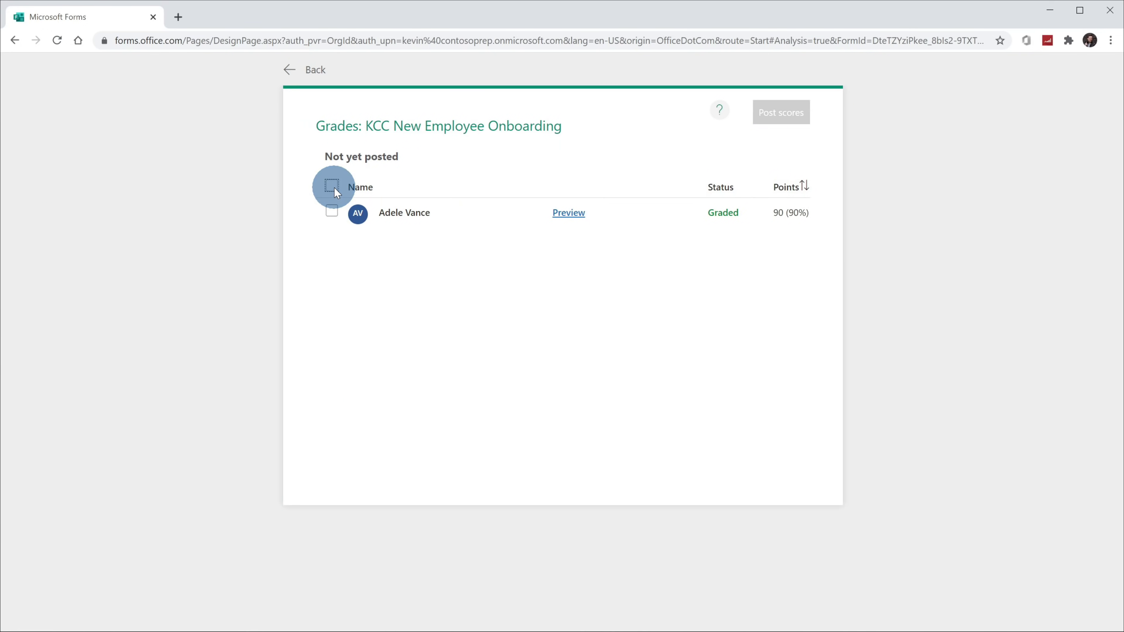
pyautogui.click(779, 119)
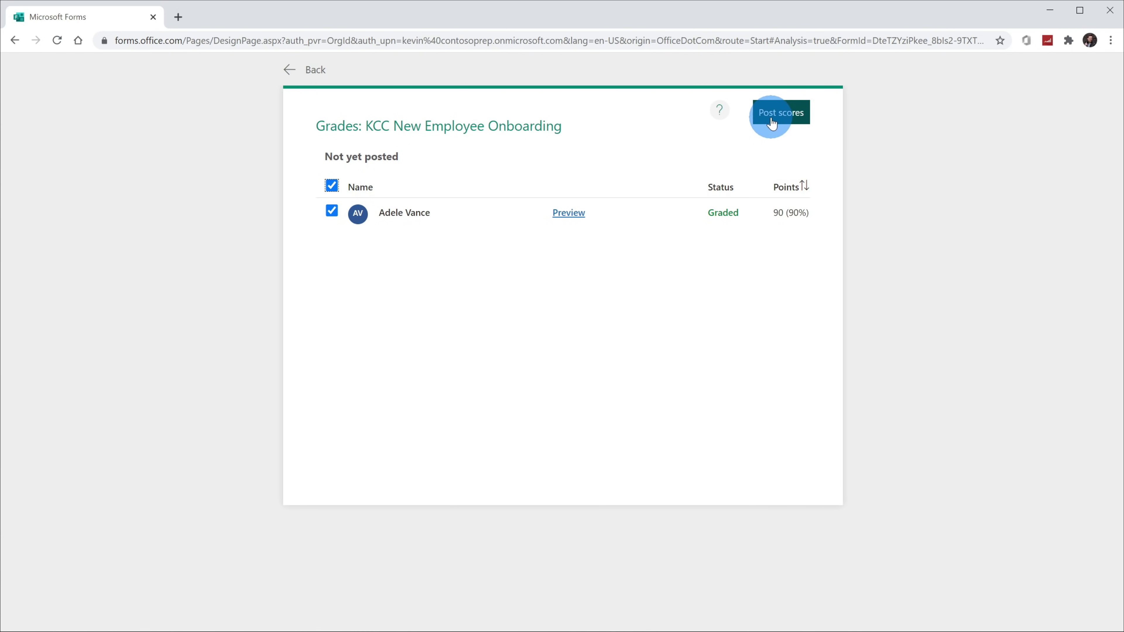